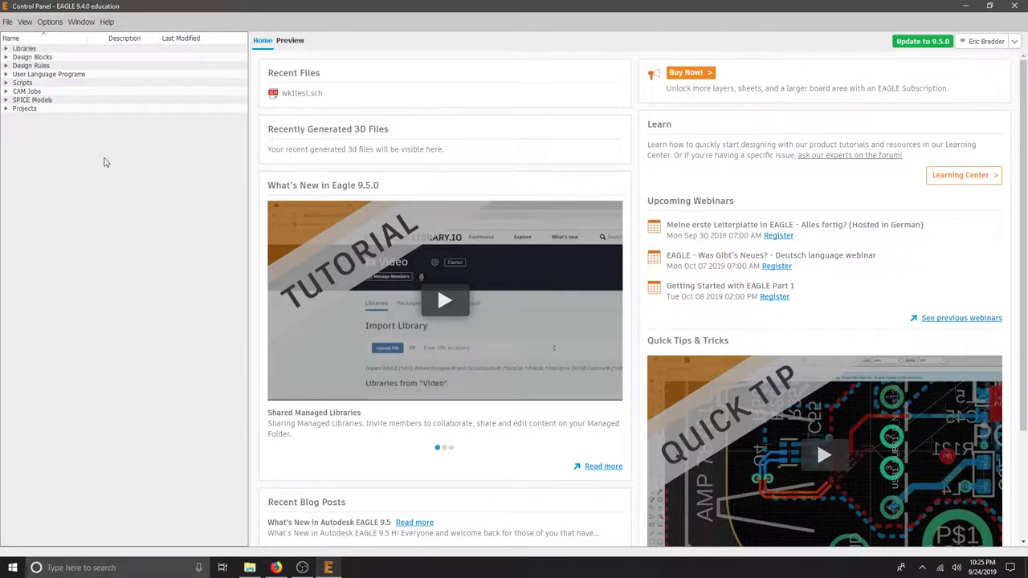
Create a new blank untitled.sch schematic from File > New > Schematic.
click(8, 23)
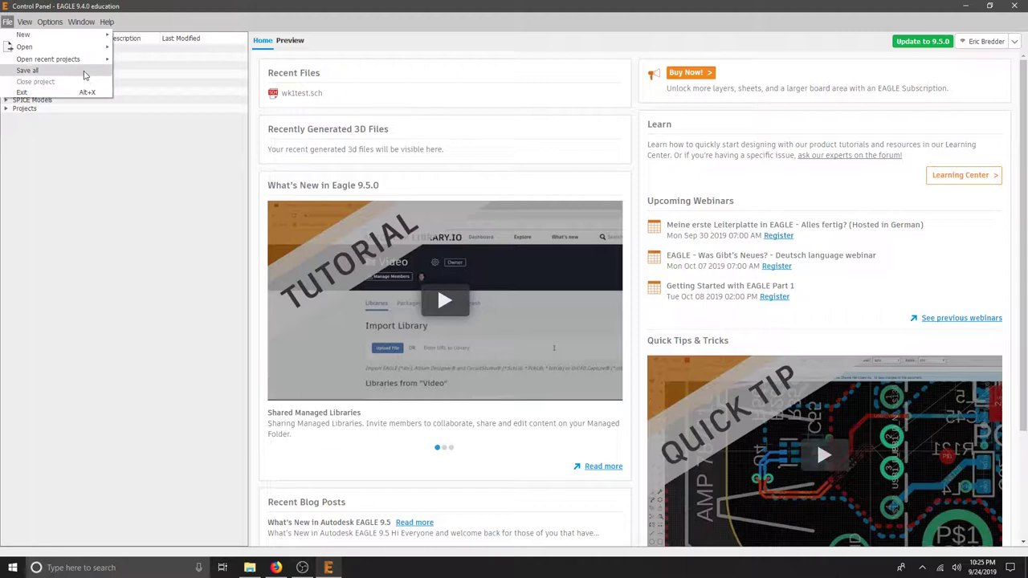
mouse_move(103, 37)
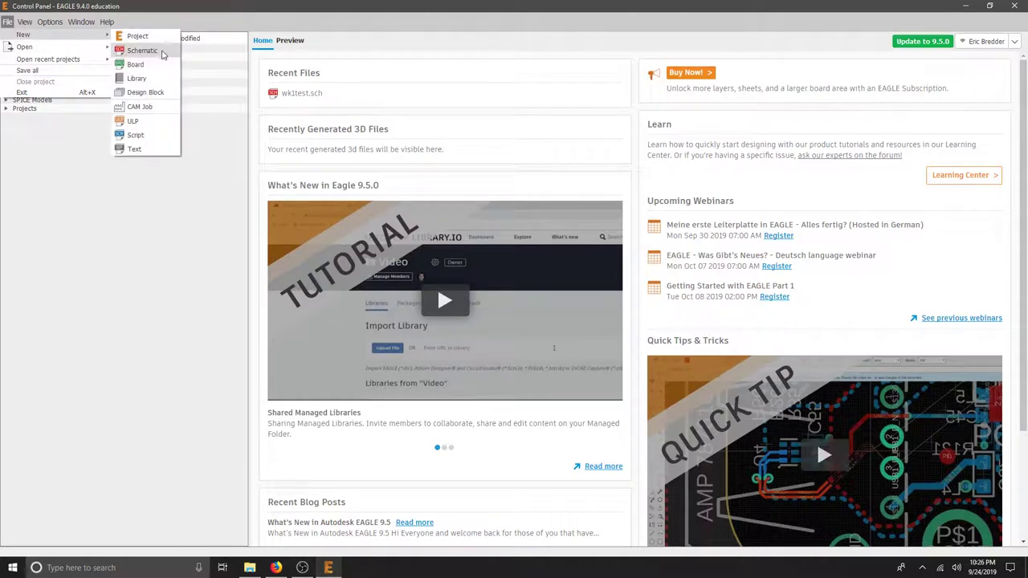
click(142, 51)
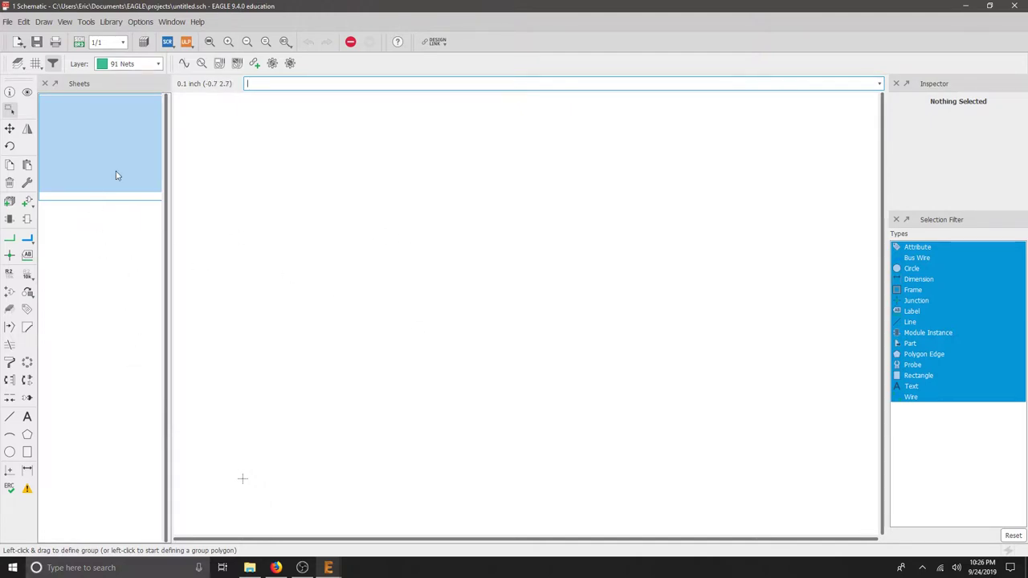
Hide the Sheets panel using the View menu.
click(65, 21)
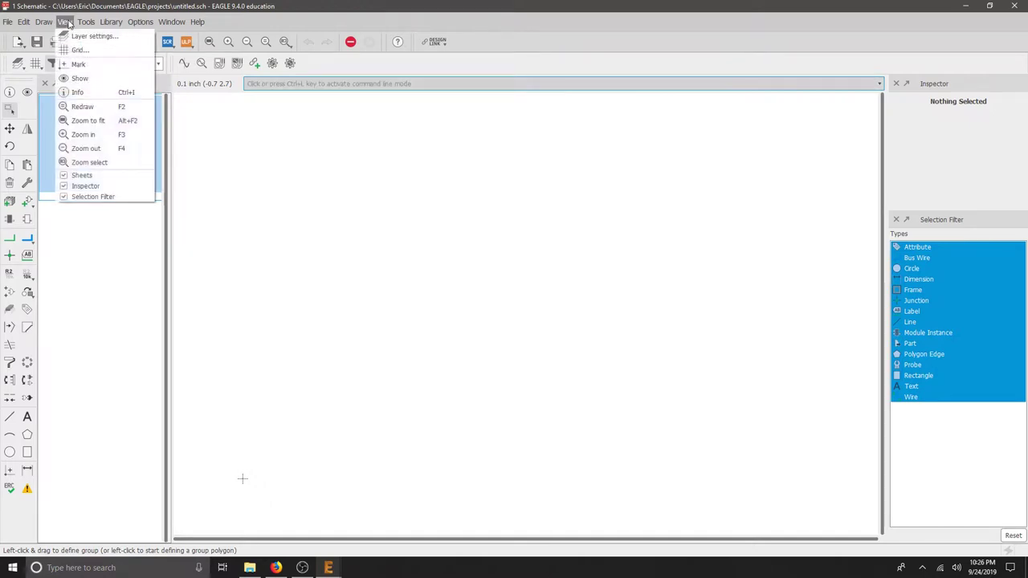
click(73, 175)
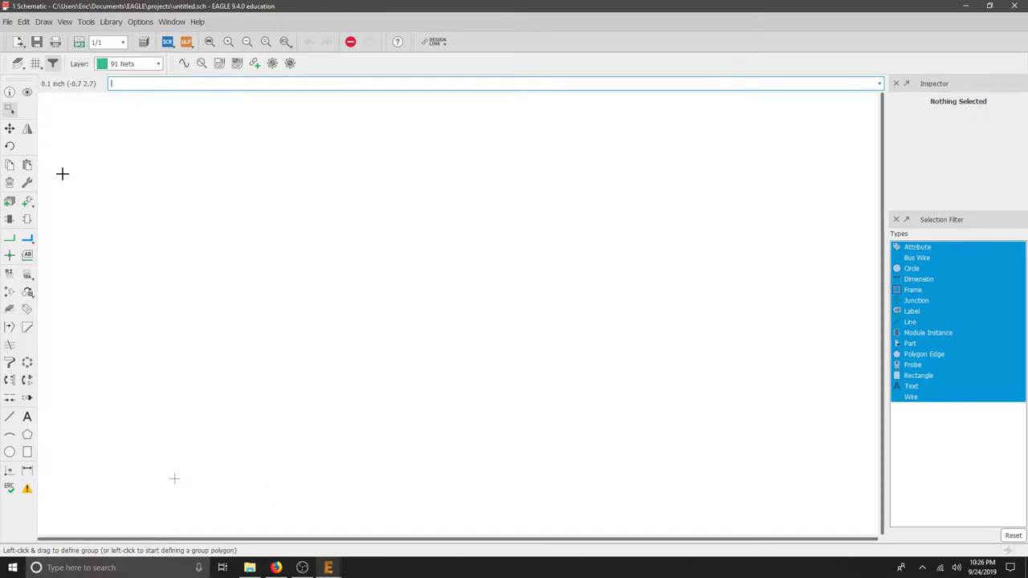
click(66, 23)
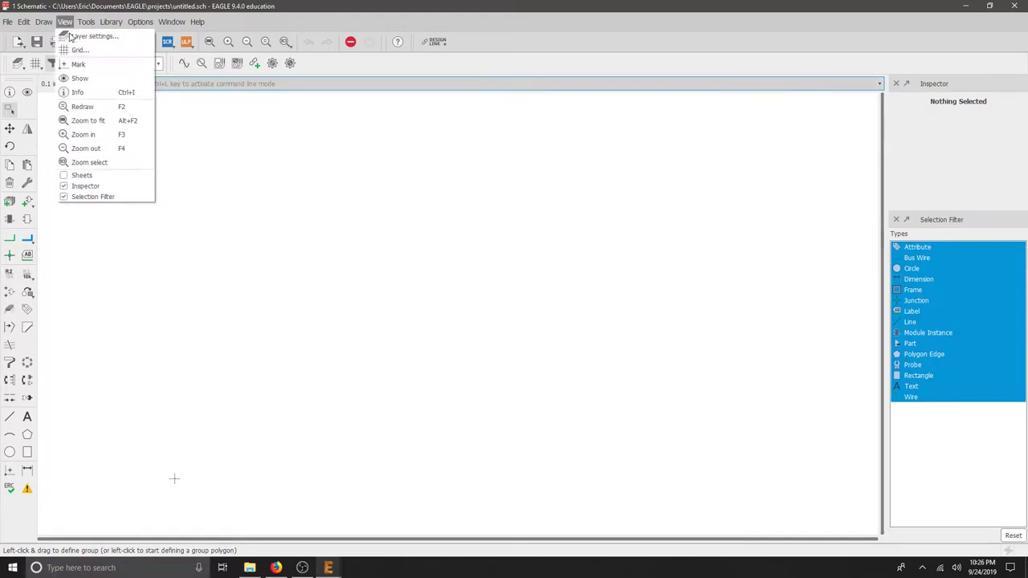
click(65, 176)
click(45, 84)
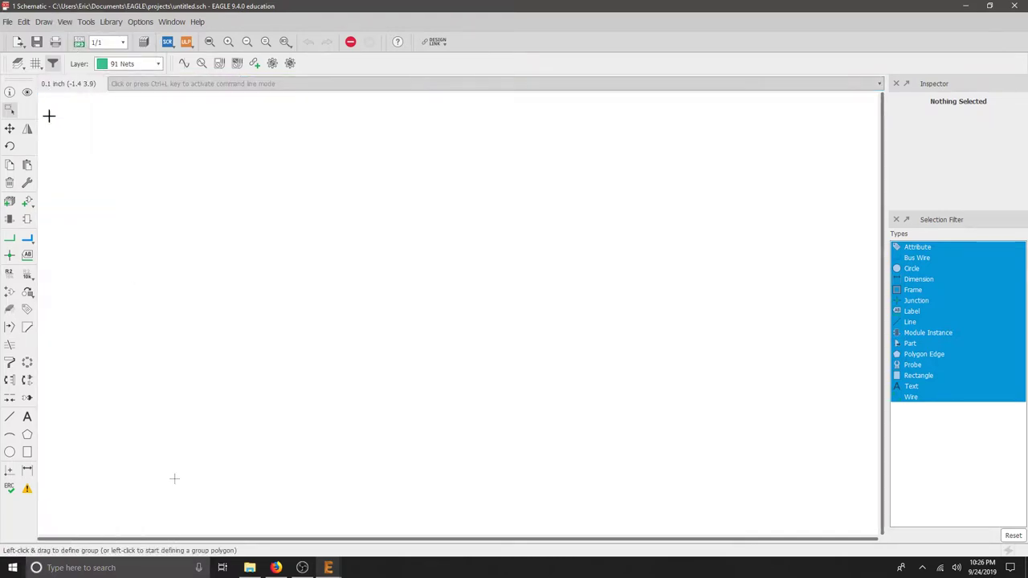
Switch the grid display on so a 0.1-inch line grid appears.
click(36, 64)
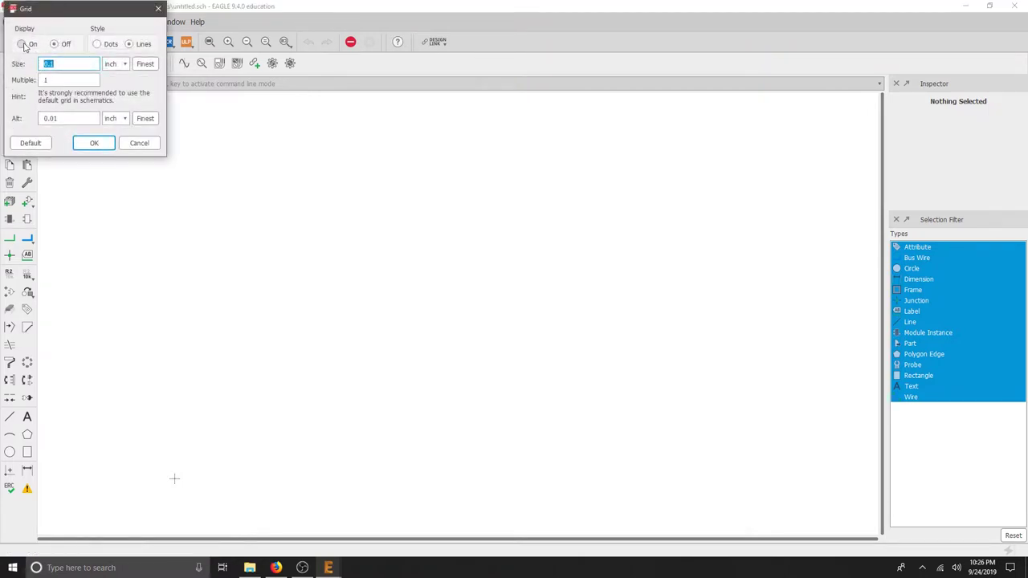
click(22, 44)
click(93, 143)
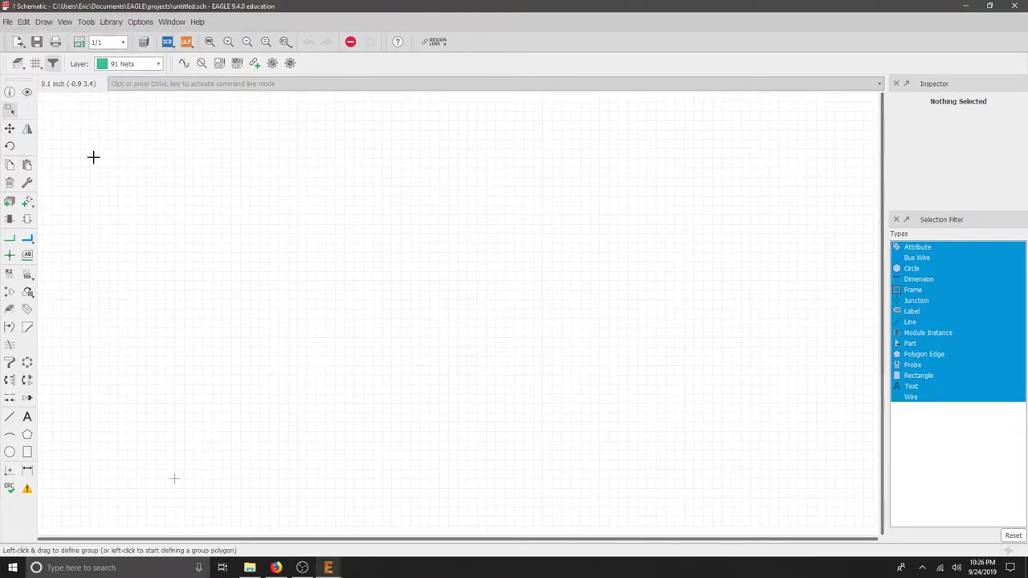
Load the SparkFun-LED, SparkFun-PowerSymbols and SparkFun-Resistors .lbr files through the Library Manager.
click(26, 203)
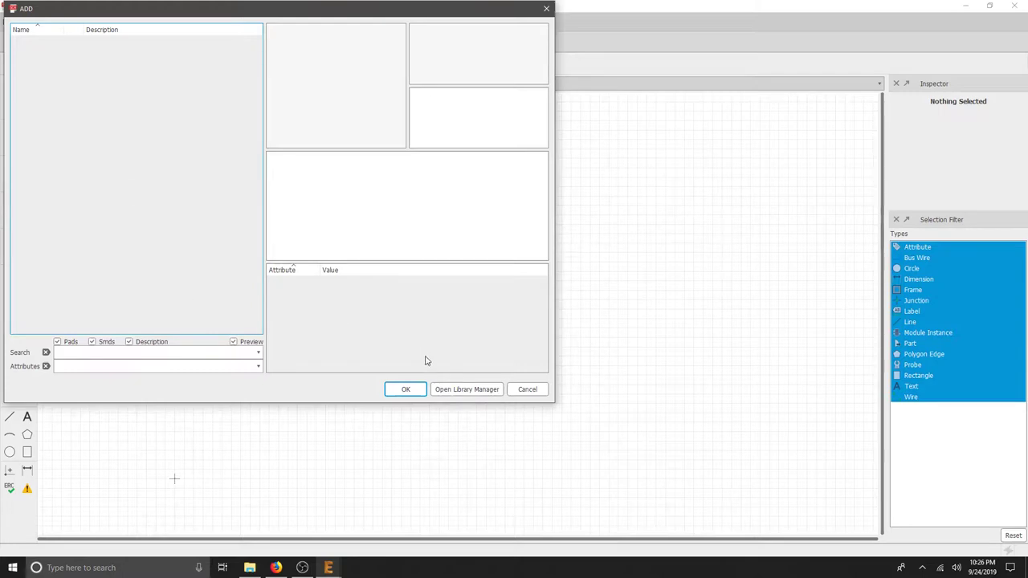
click(467, 389)
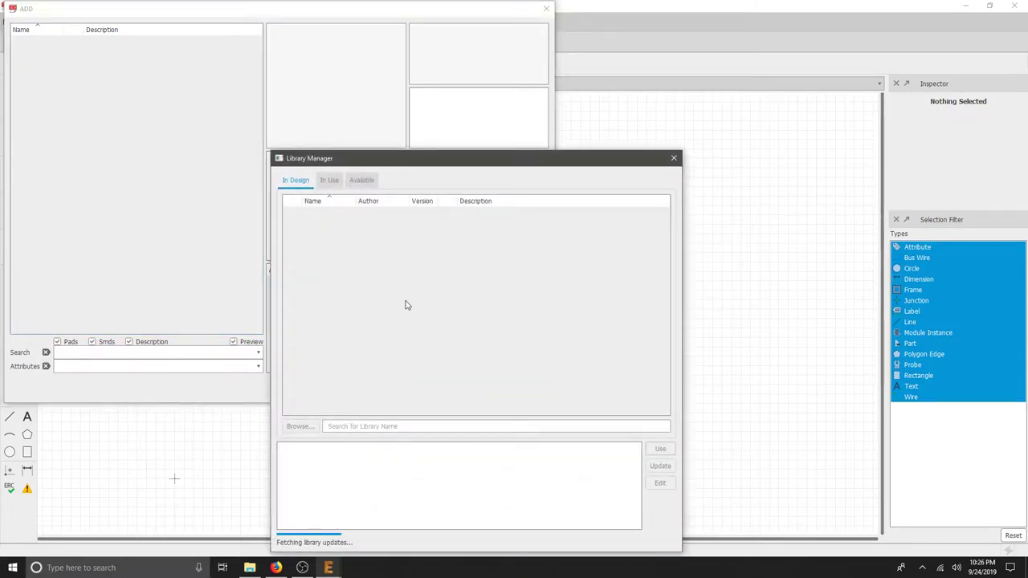
click(356, 184)
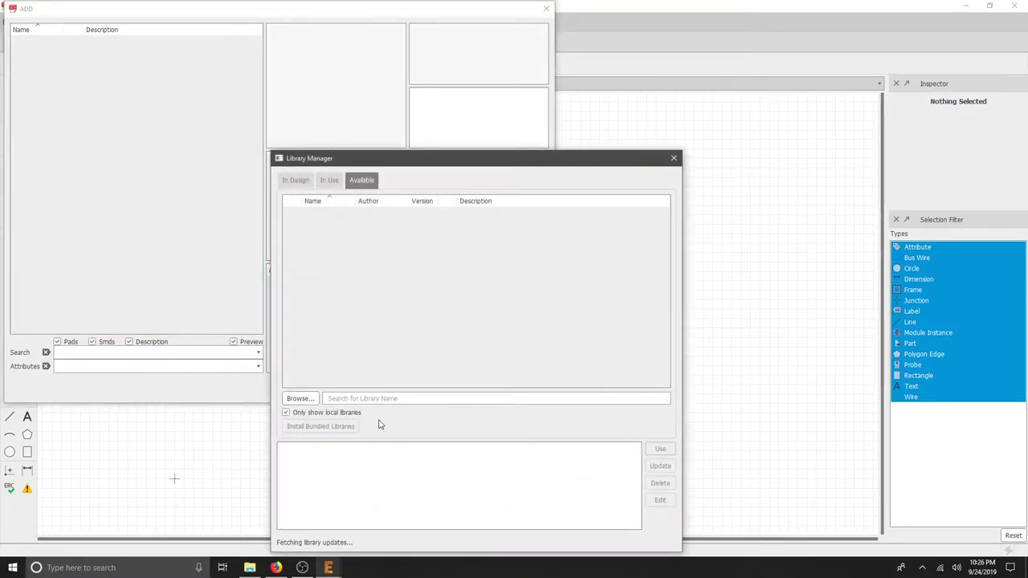
click(300, 398)
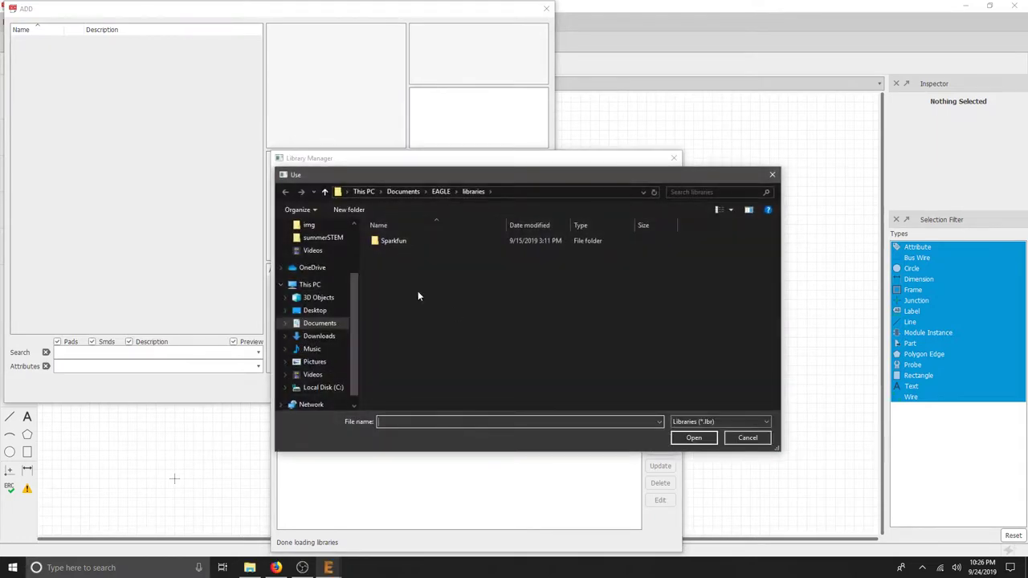
double_click(428, 240)
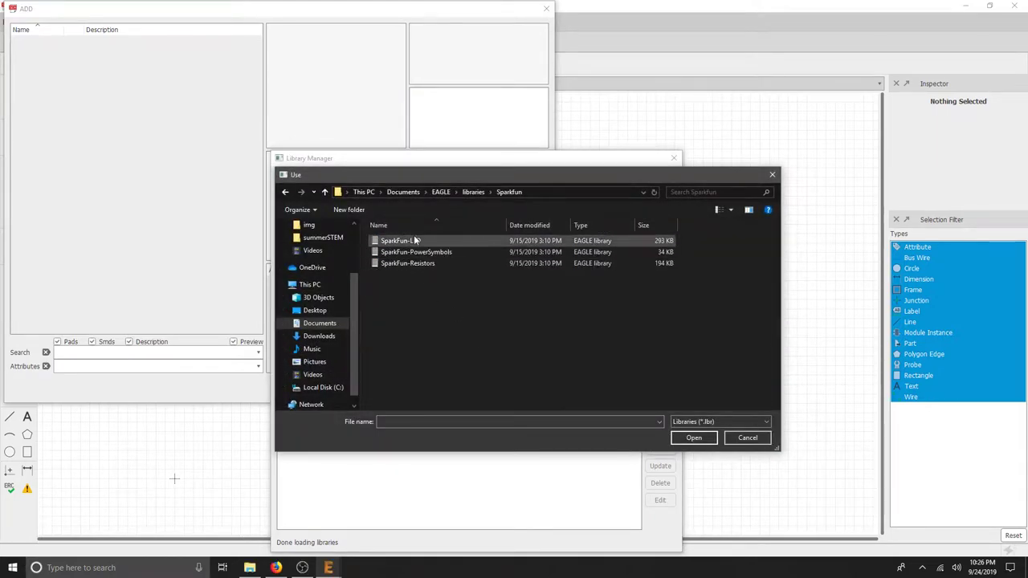
key(ctrl+a)
click(694, 437)
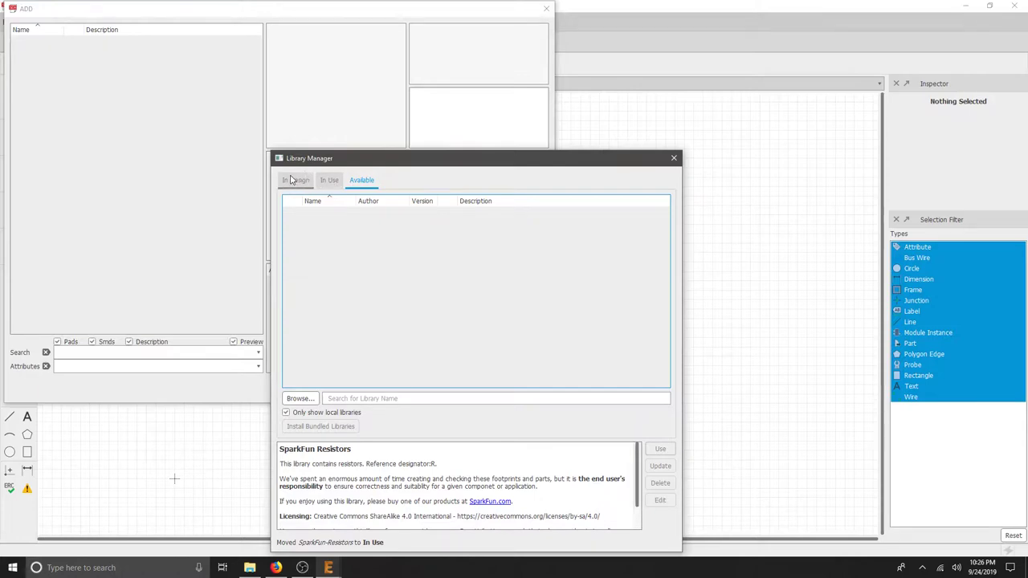
click(330, 181)
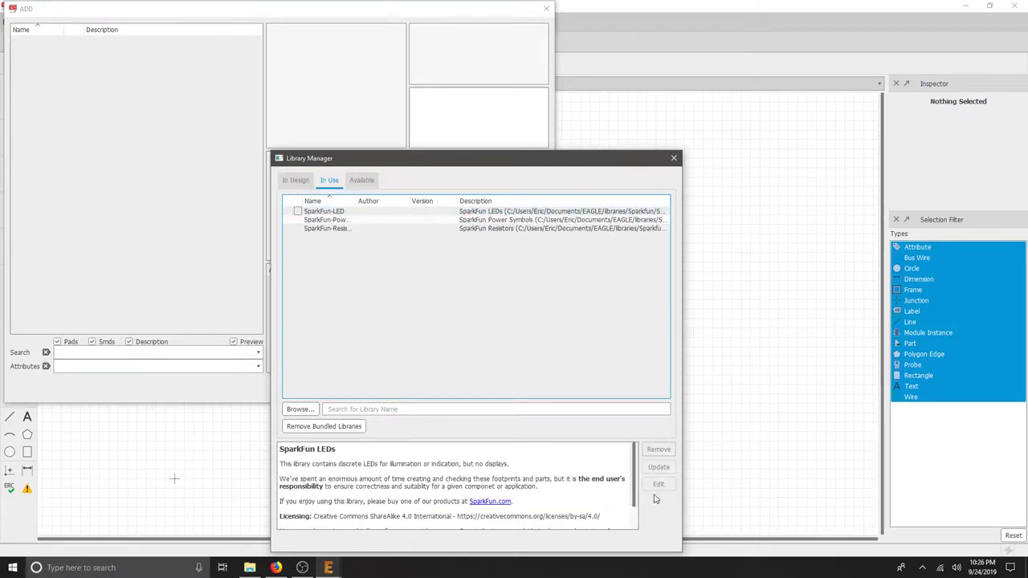
drag(661, 160, 671, 103)
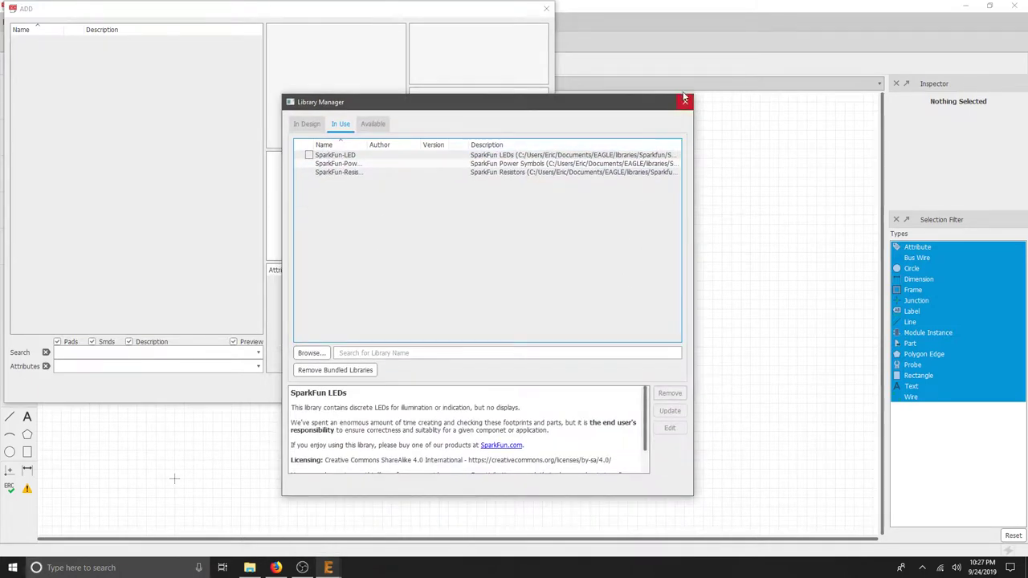
click(686, 101)
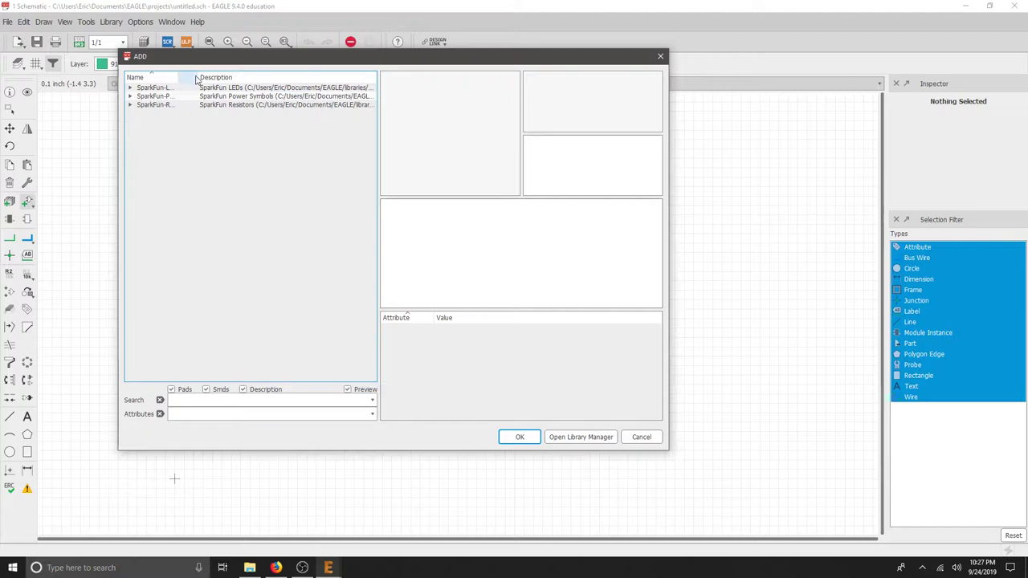
Choose the RESISTORAXIAL-0.3 package of SparkFun-Resistors > RESISTOR for placement.
drag(179, 77, 264, 77)
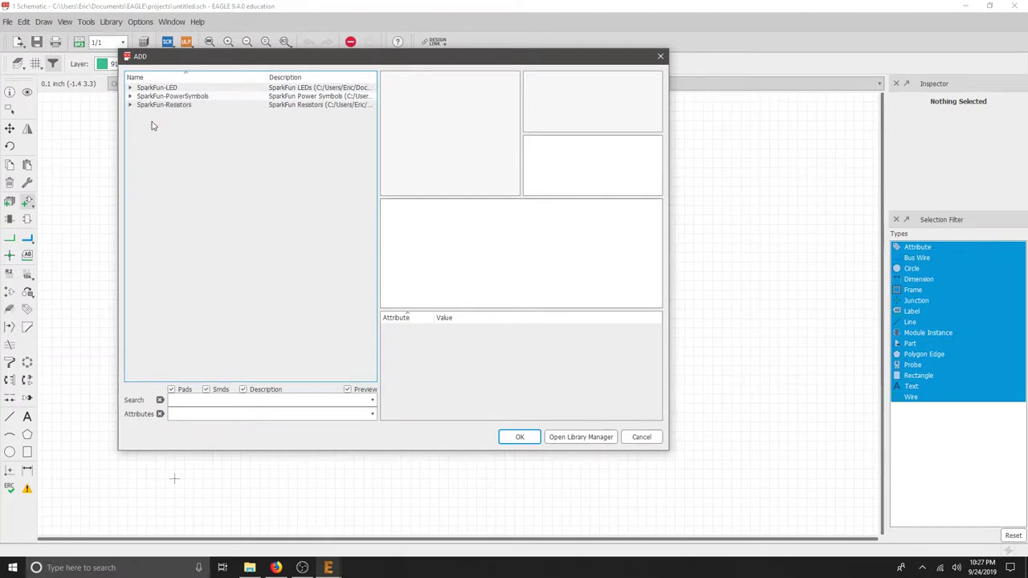
click(130, 105)
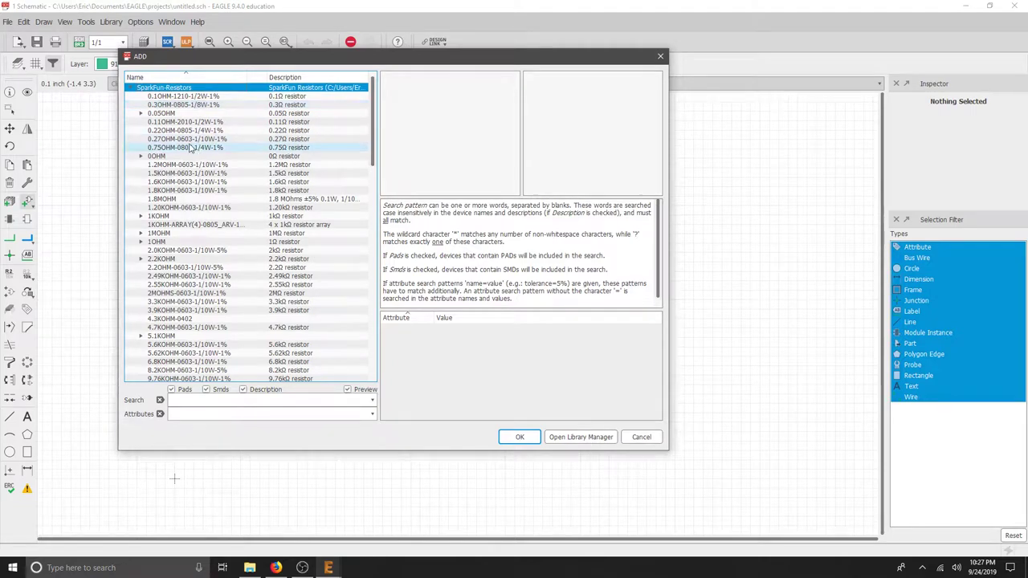
scroll(192, 207, down, 20)
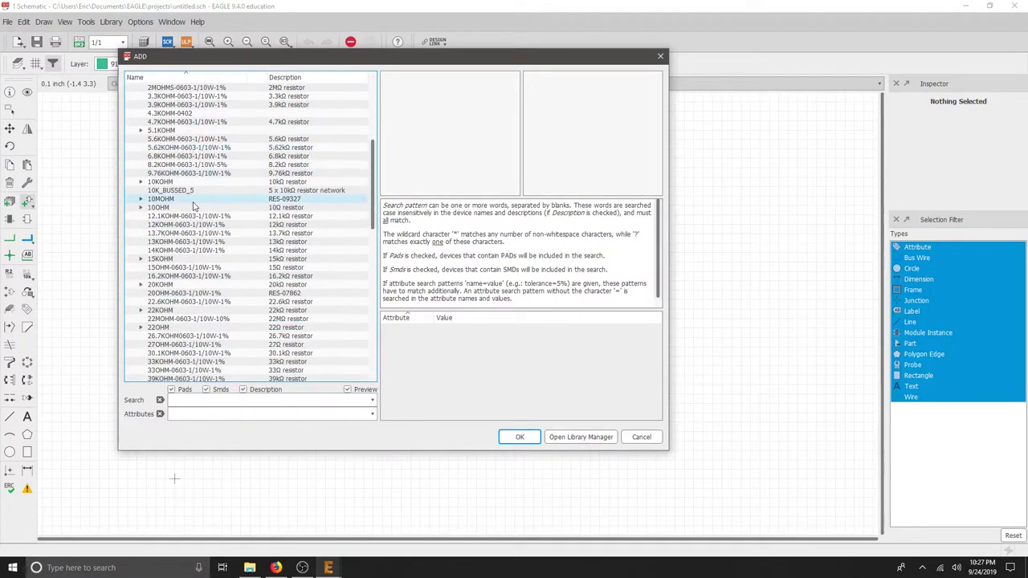
scroll(193, 207, down, 2)
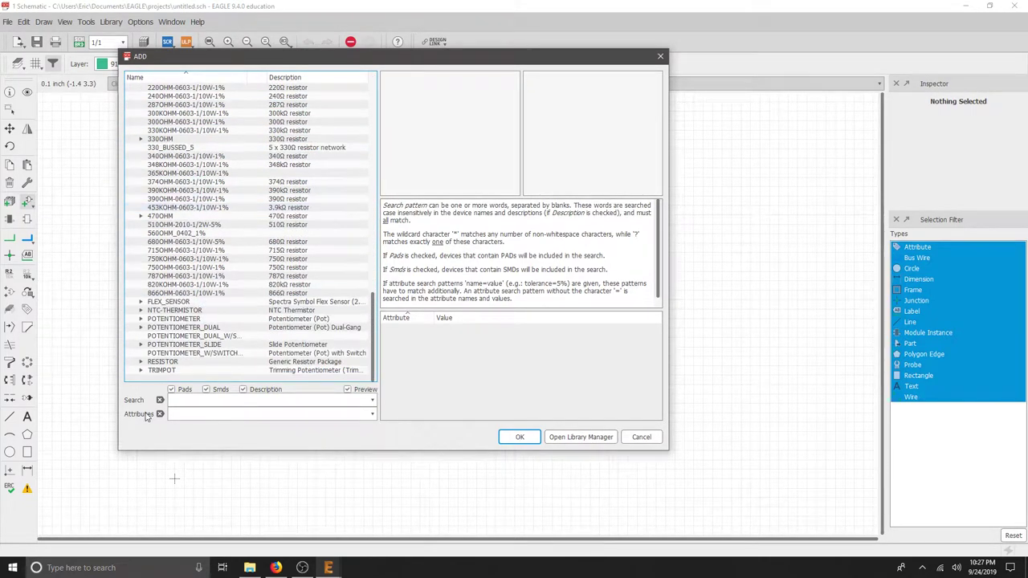
click(141, 368)
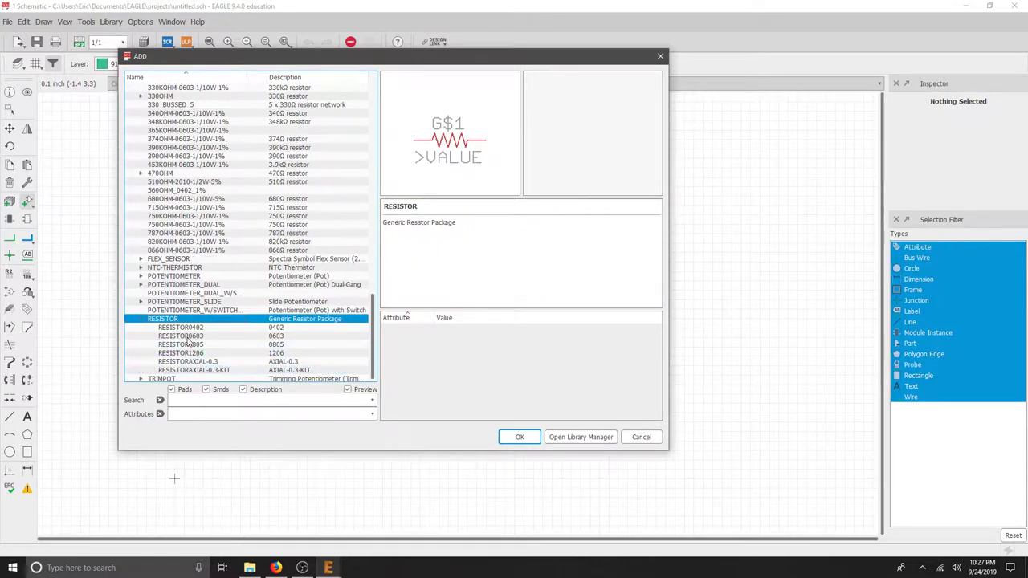
click(201, 362)
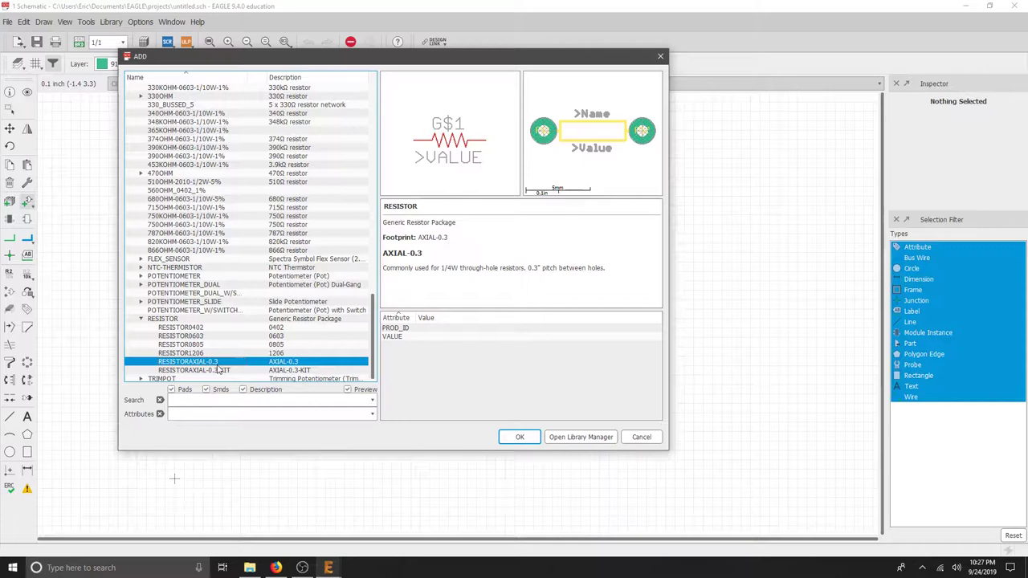
click(516, 444)
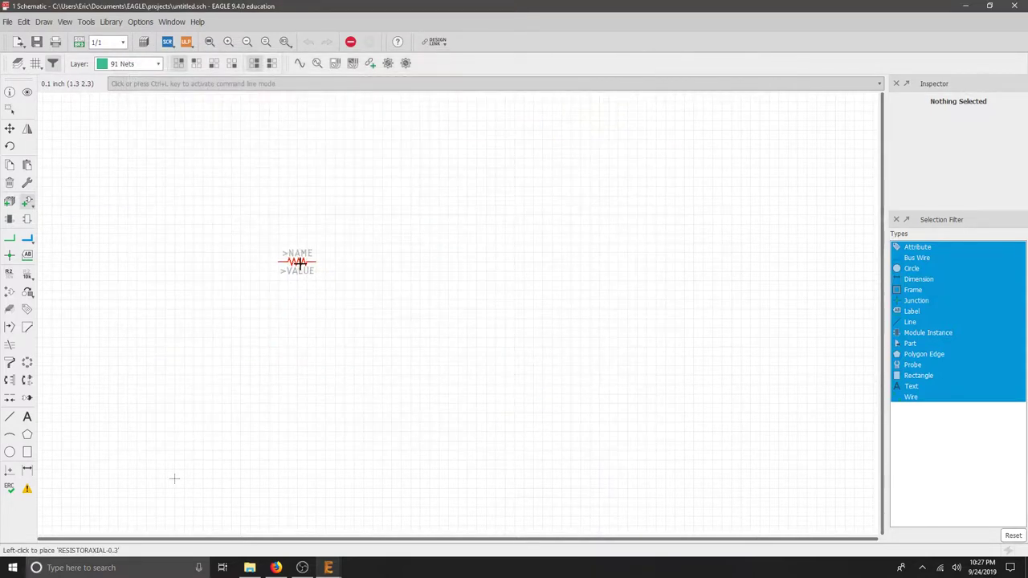
Place resistors R1, R2 and R3 left to right on the sheet.
click(315, 271)
click(429, 261)
click(495, 271)
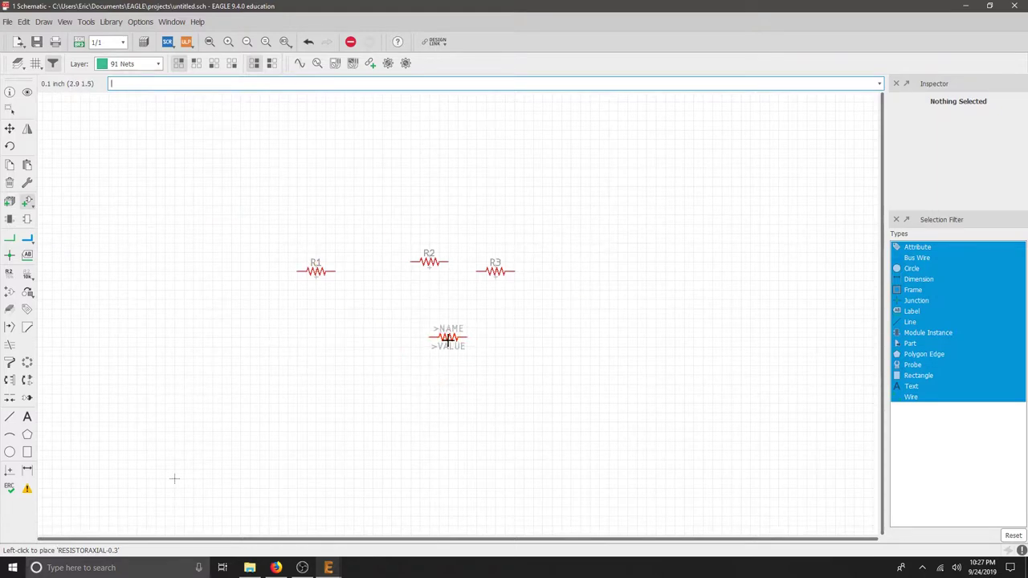
Select the VCC supply symbol from SparkFun-PowerSymbols.
key(Escape)
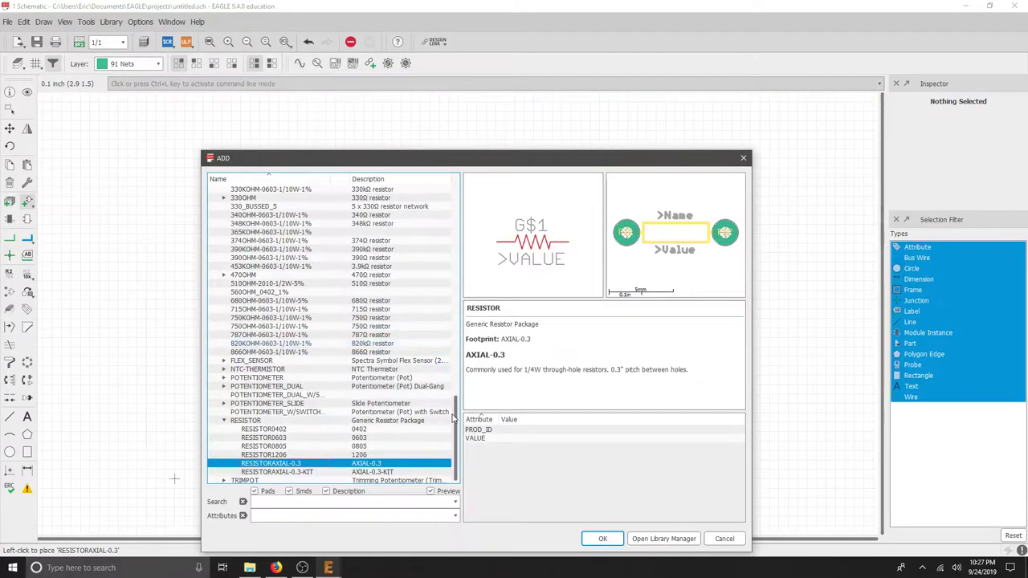
scroll(290, 230, up, 20)
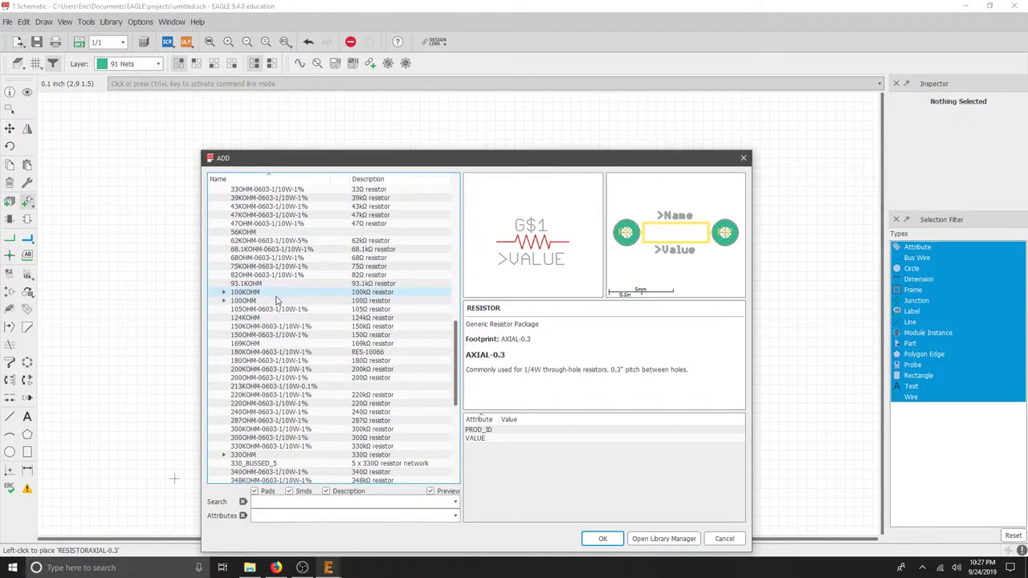
scroll(269, 293, up, 2)
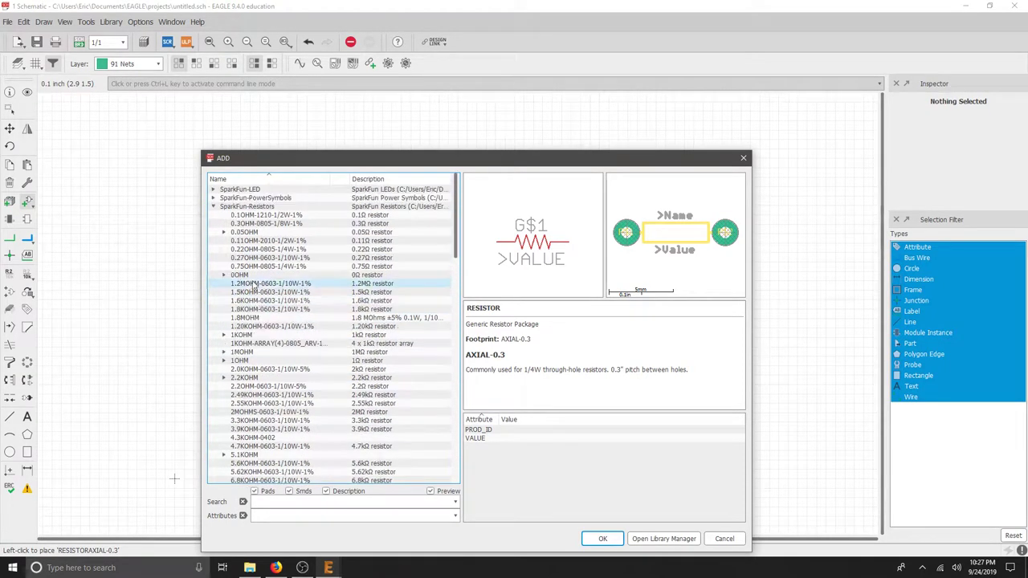
click(214, 208)
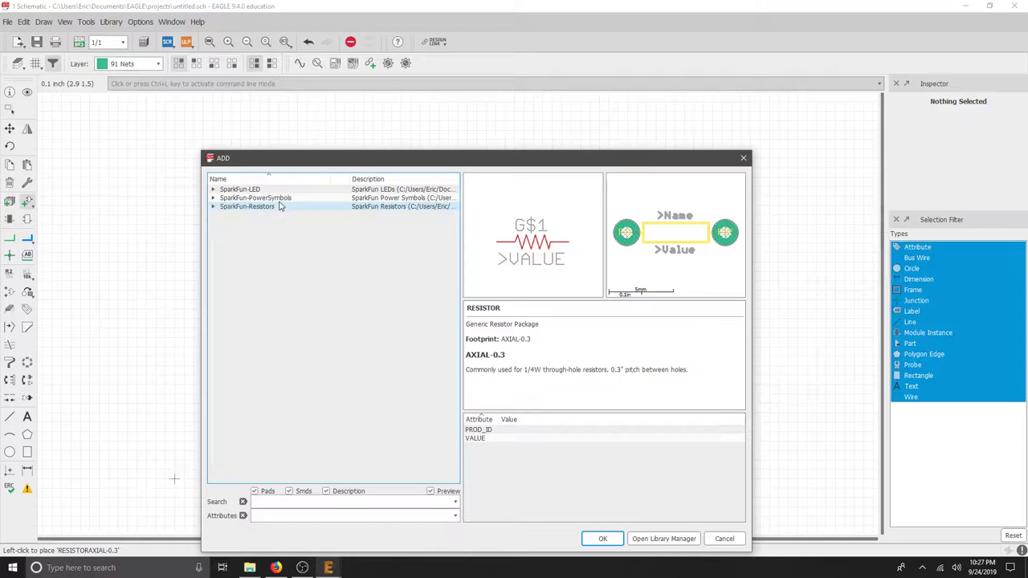
click(213, 199)
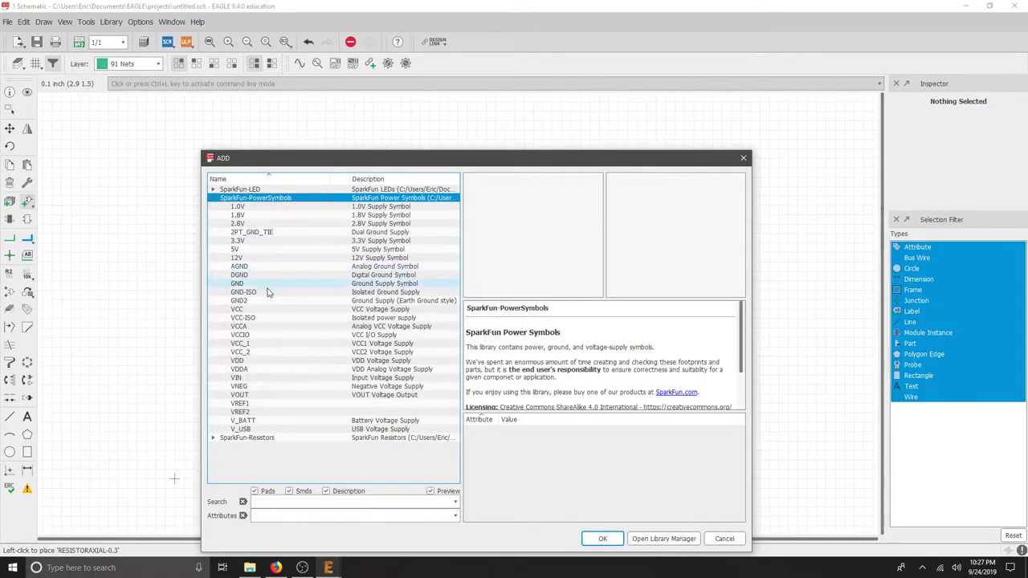
click(283, 313)
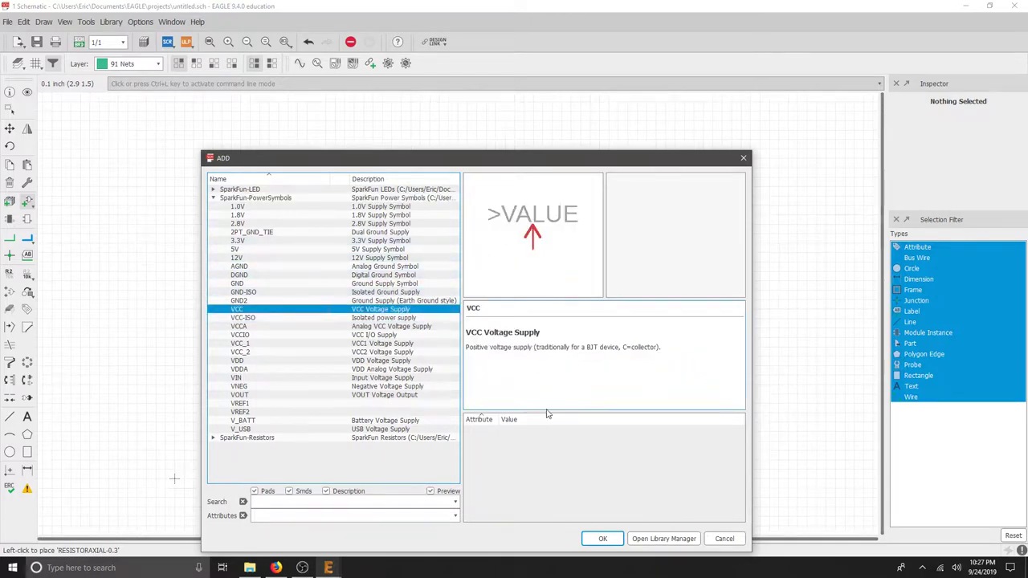
click(603, 539)
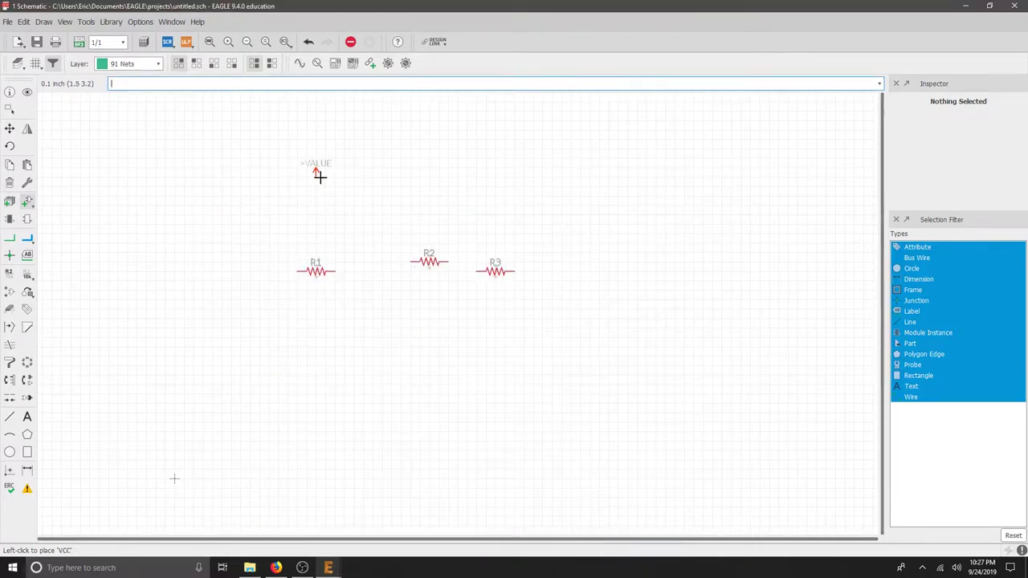
Place two VCC symbols, one above R1 and one above R2.
click(326, 177)
click(450, 178)
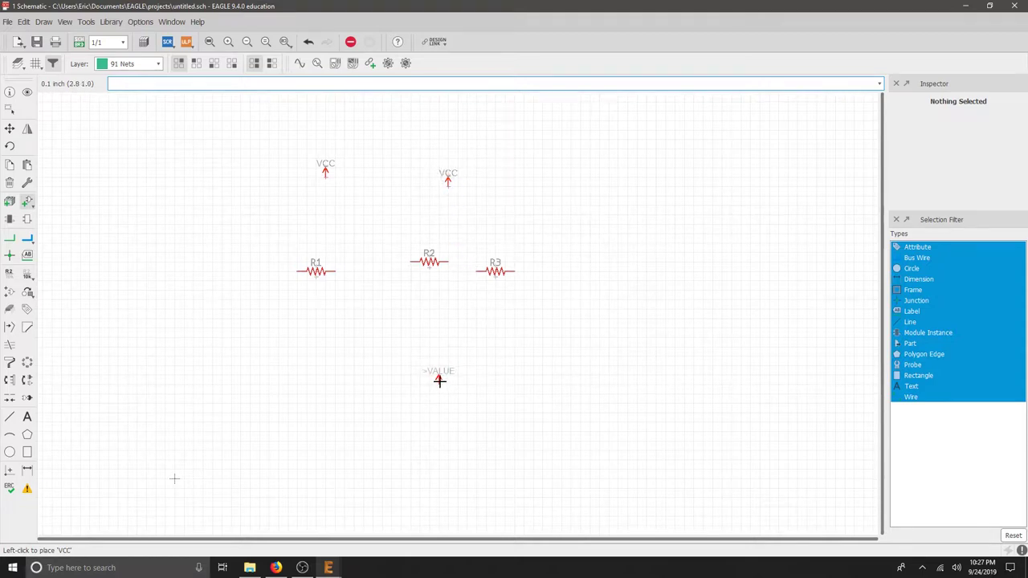
key(Escape)
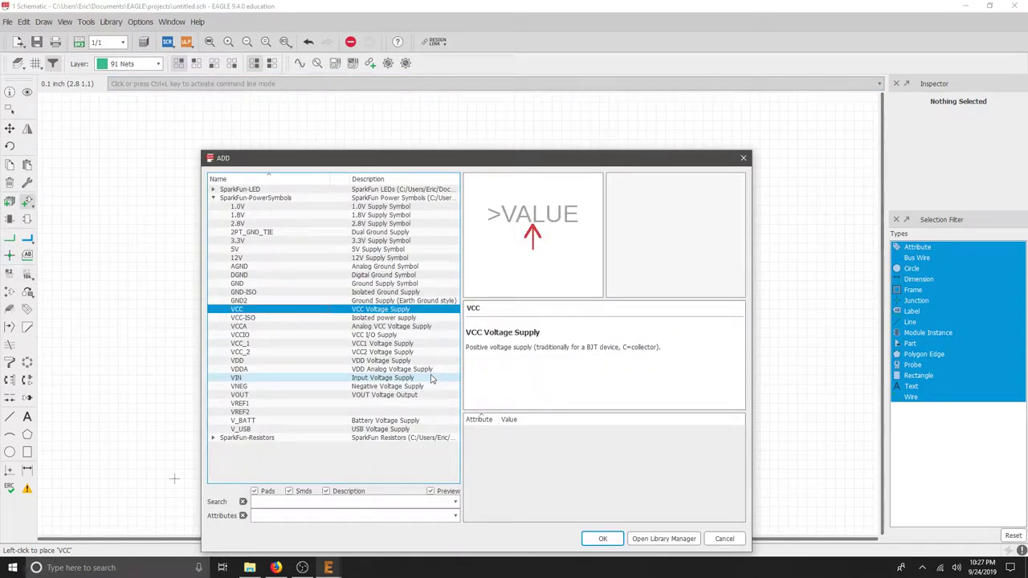
Place GND2 earth-ground symbols below the resistors and close the parts dialog.
click(251, 300)
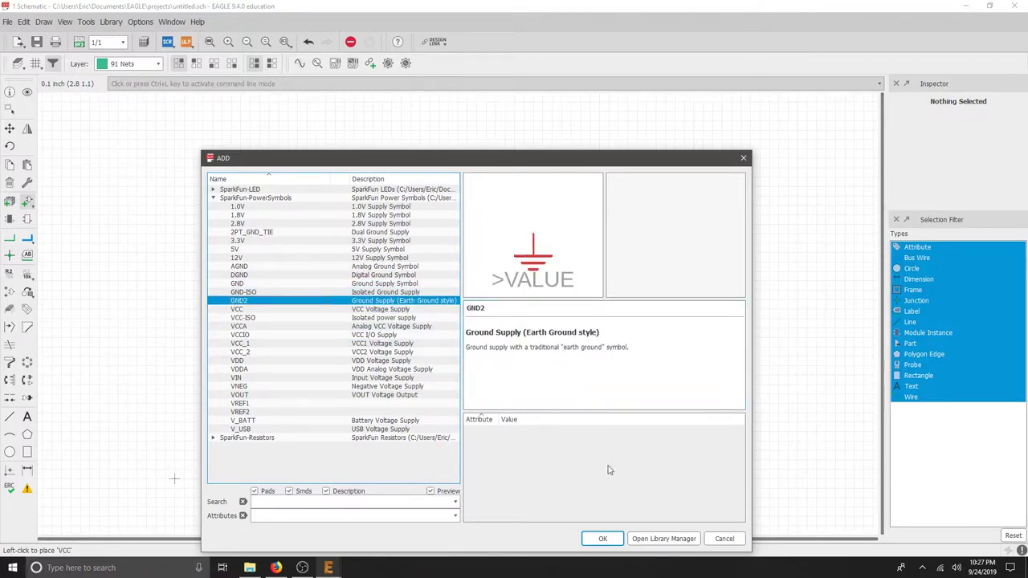
click(614, 544)
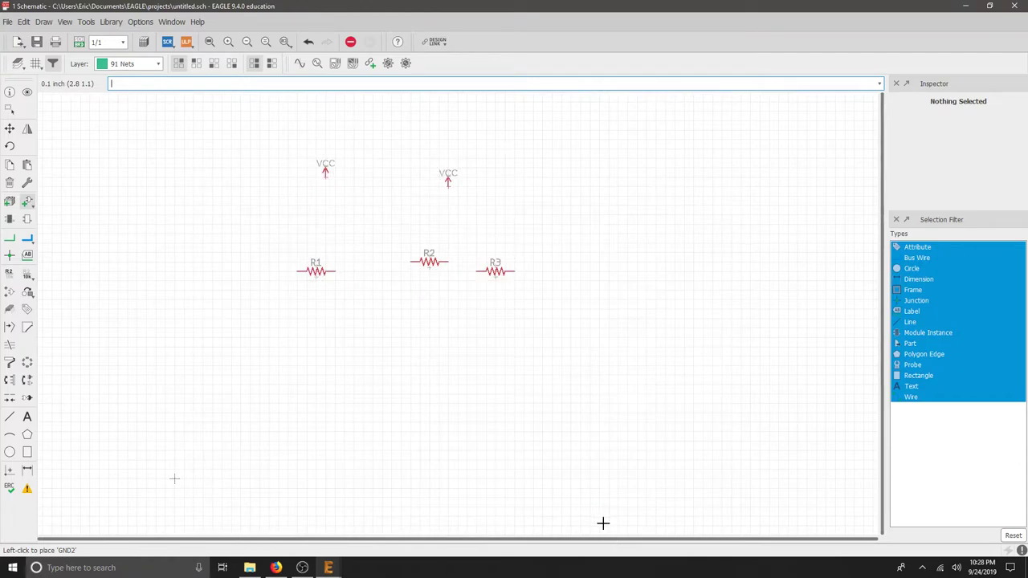
click(325, 338)
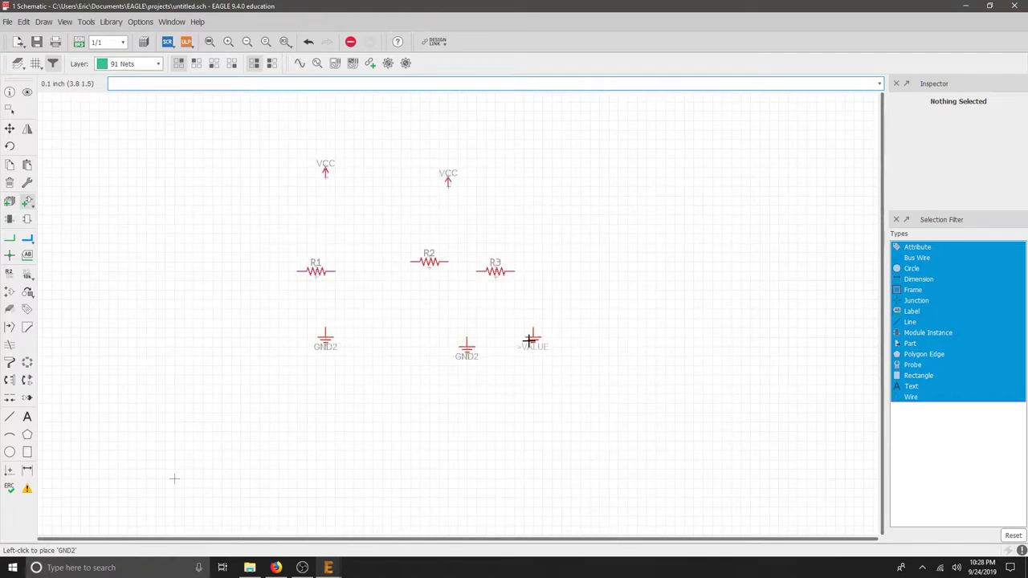
key(Escape)
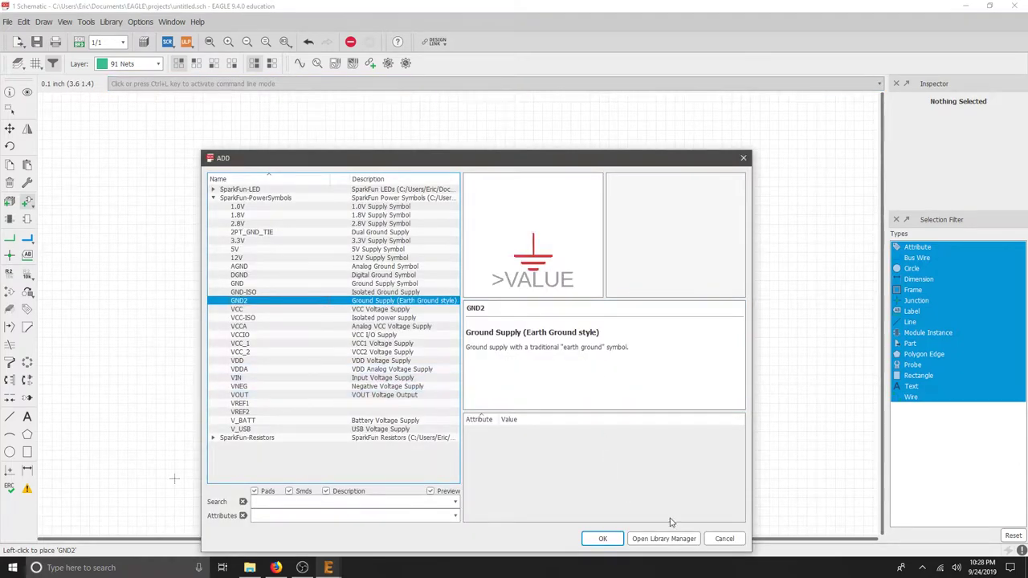
click(724, 539)
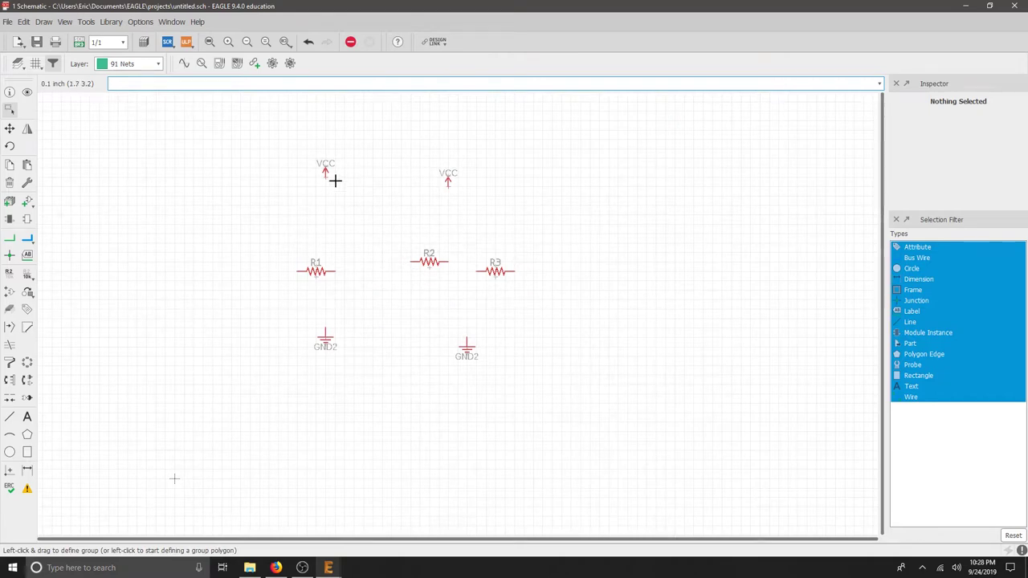
Rotate R1 upright above its ground and move its VCC symbol directly above it.
click(11, 131)
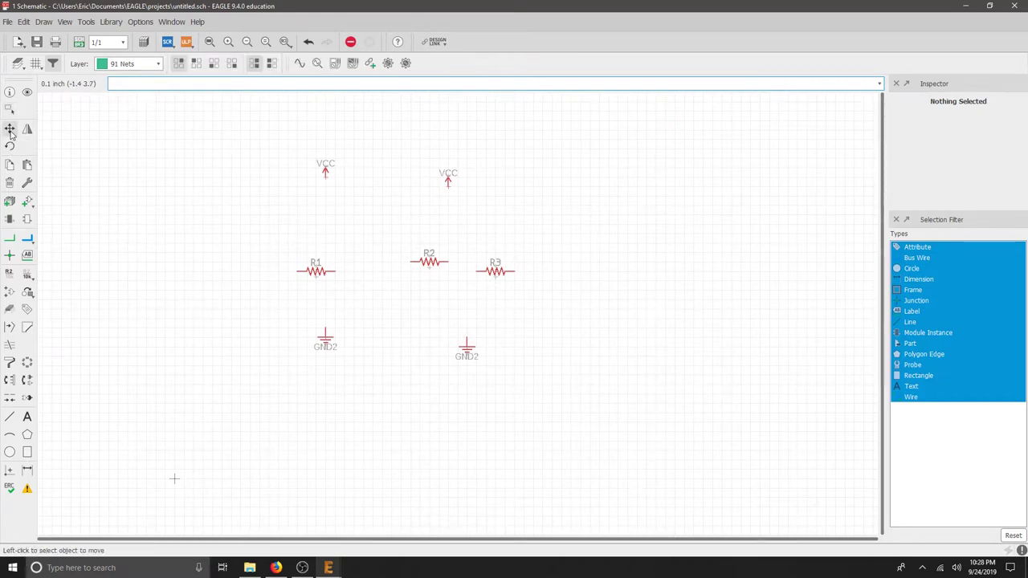
click(316, 271)
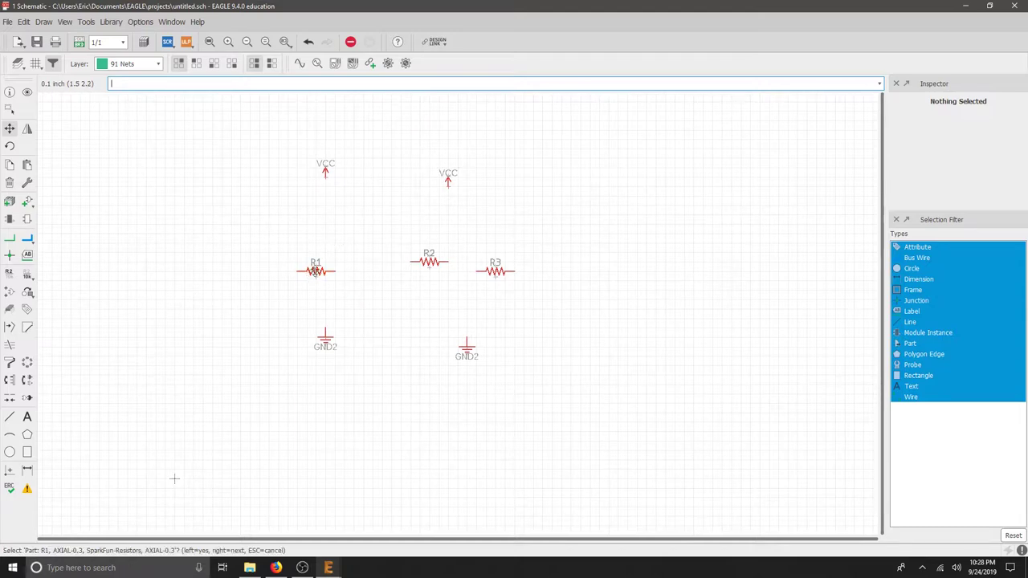
click(318, 272)
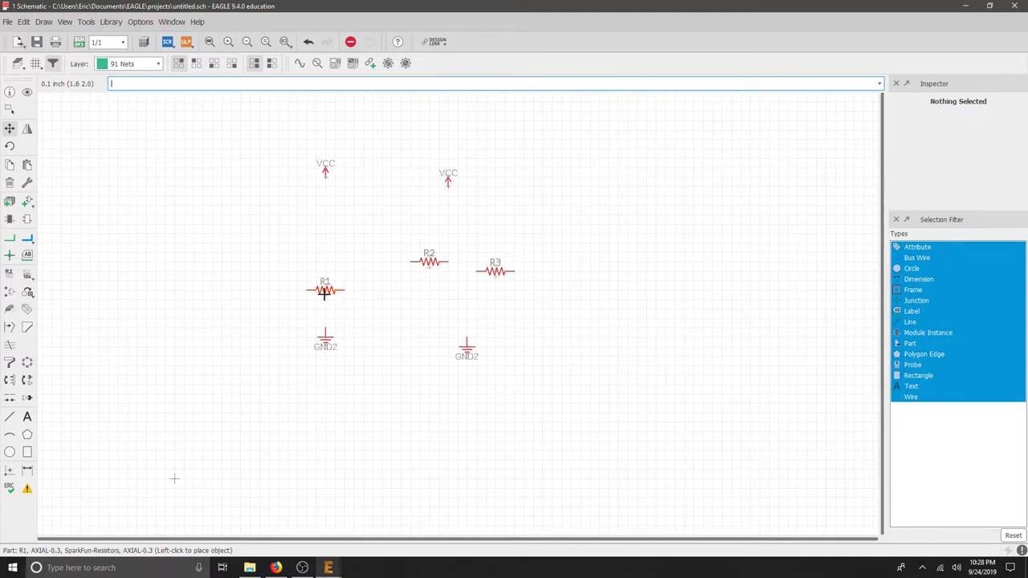
right_click(324, 294)
click(324, 294)
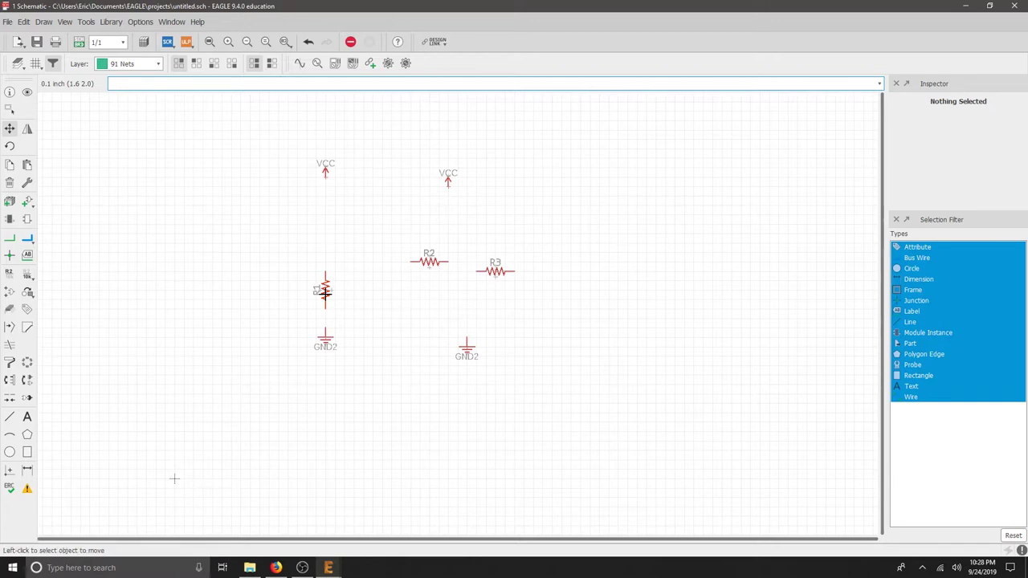
click(326, 176)
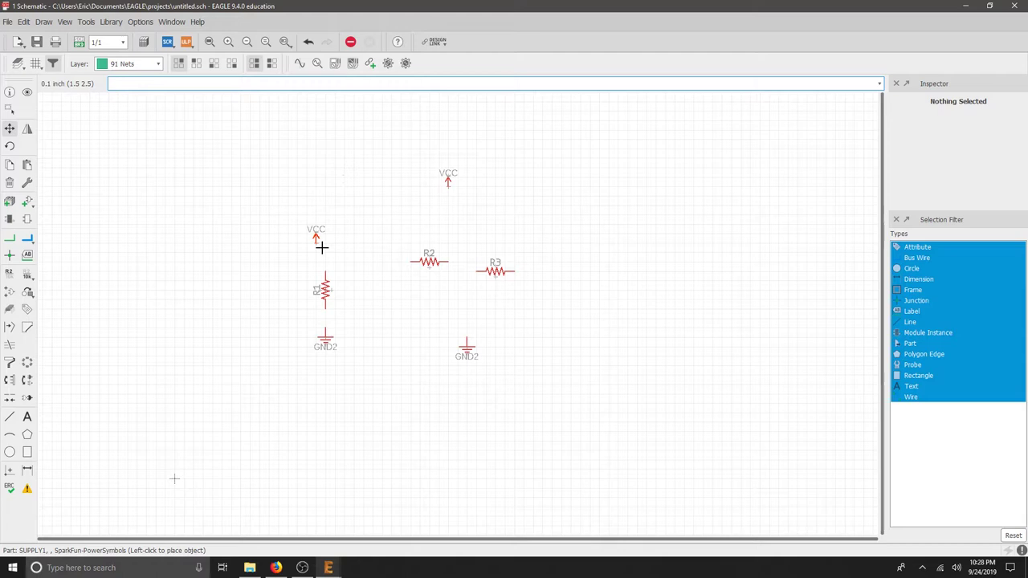
click(324, 247)
Rotate R2 and R3 by 90° and stand them side by side.
click(427, 271)
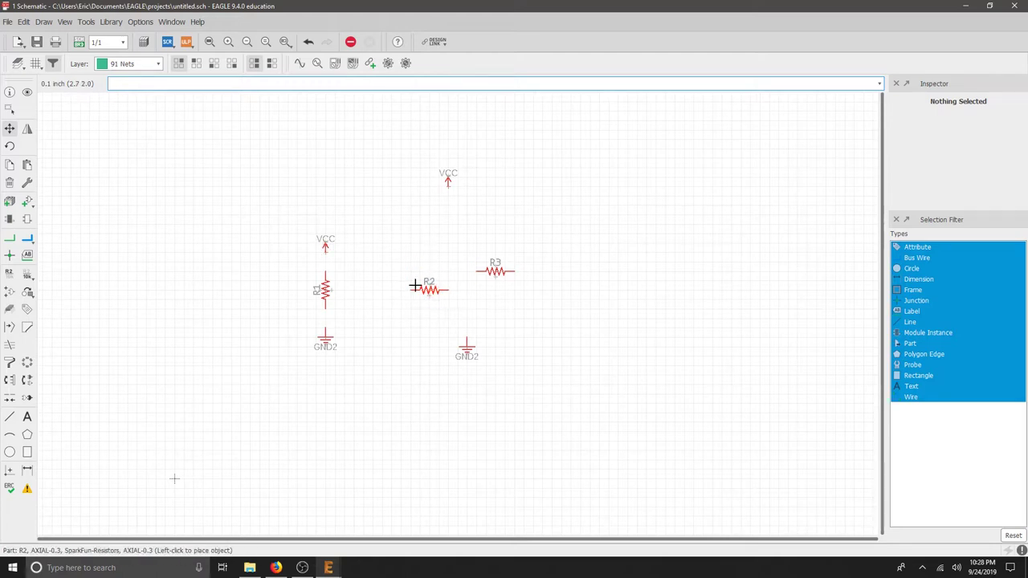
click(401, 291)
click(401, 290)
right_click(401, 291)
click(411, 290)
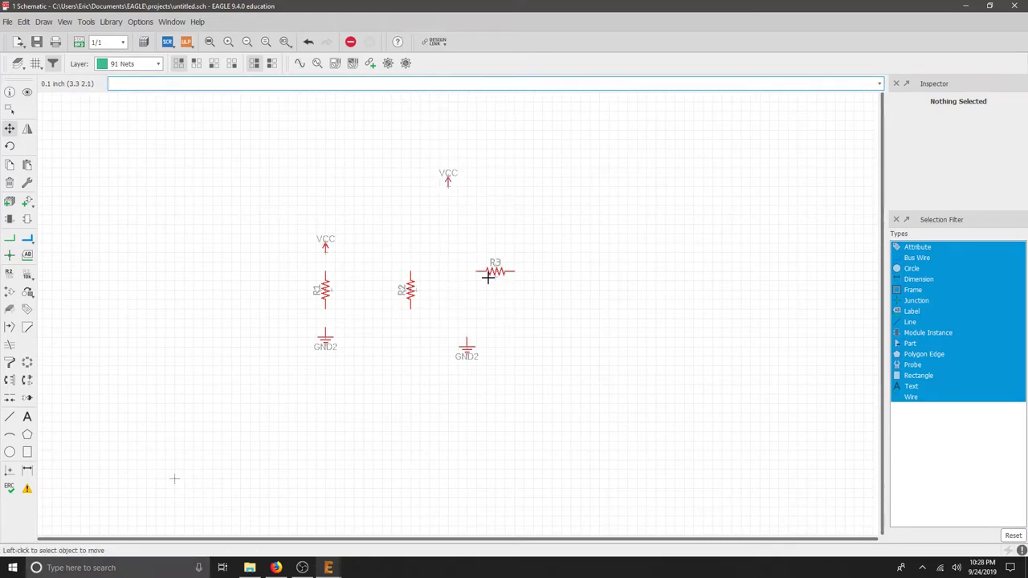
click(495, 272)
right_click(458, 290)
click(457, 290)
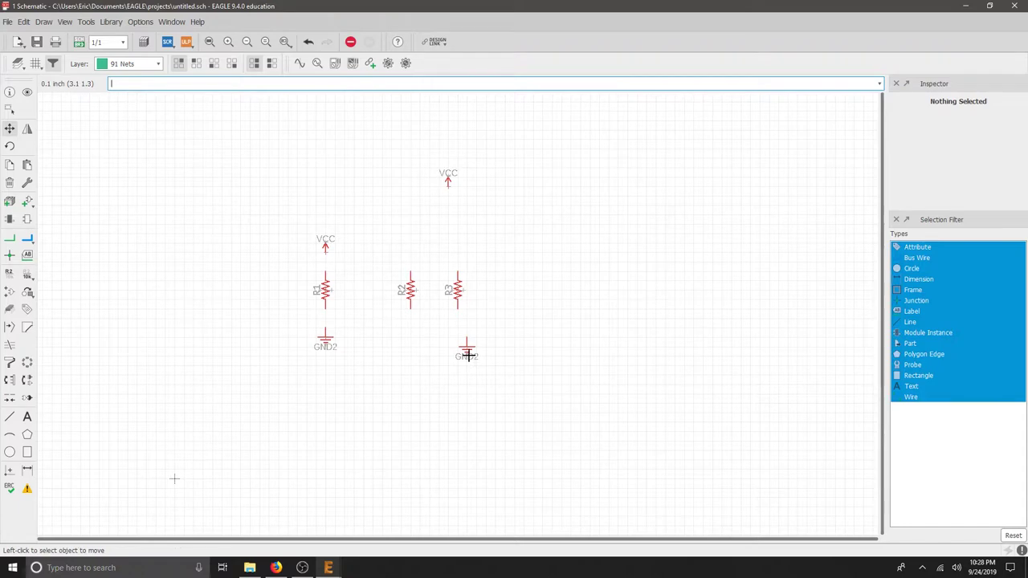
Center the second ground below and the second VCC above the R2–R3 pair.
click(466, 347)
click(429, 338)
click(457, 290)
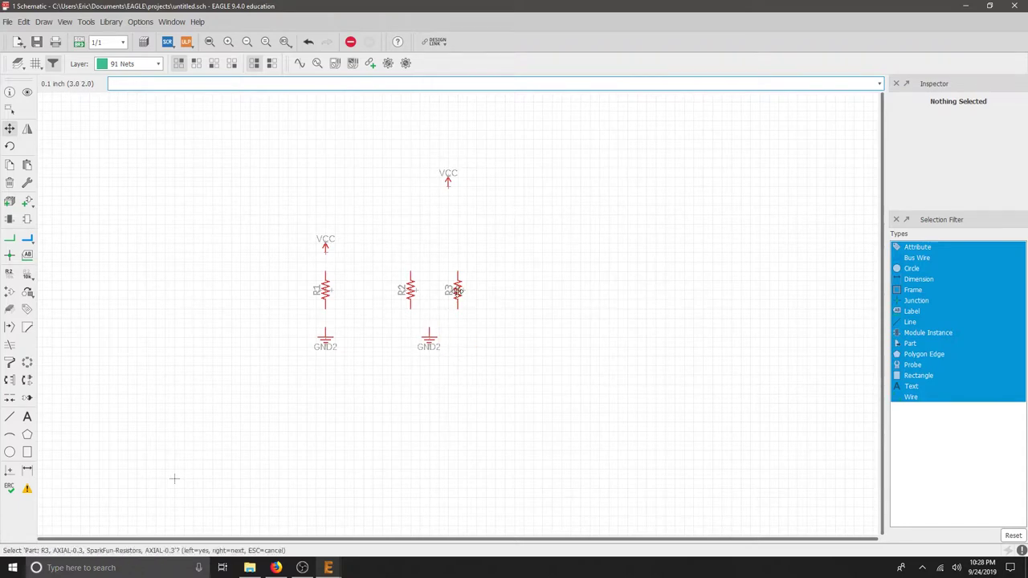
click(448, 290)
click(447, 184)
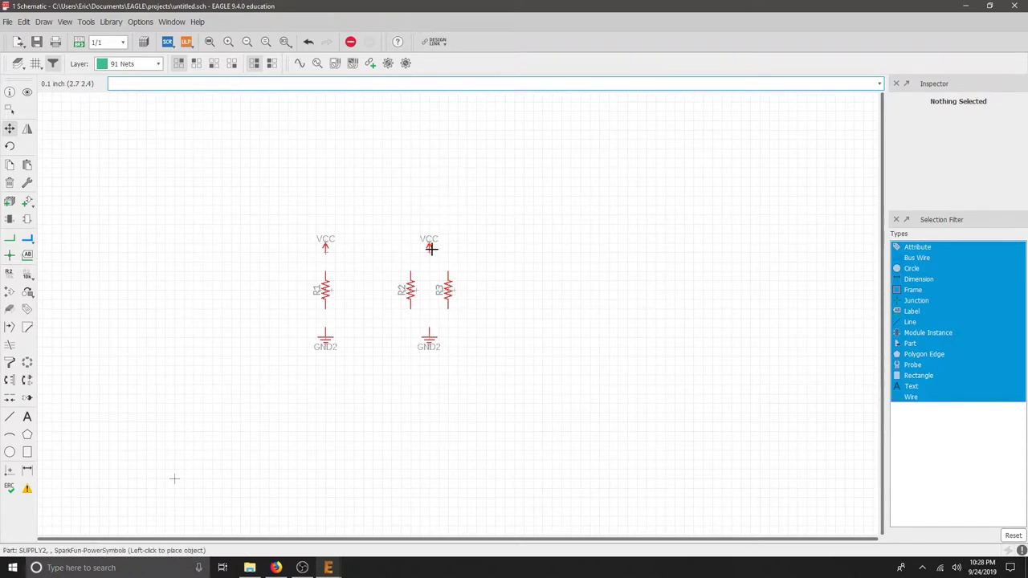
click(432, 249)
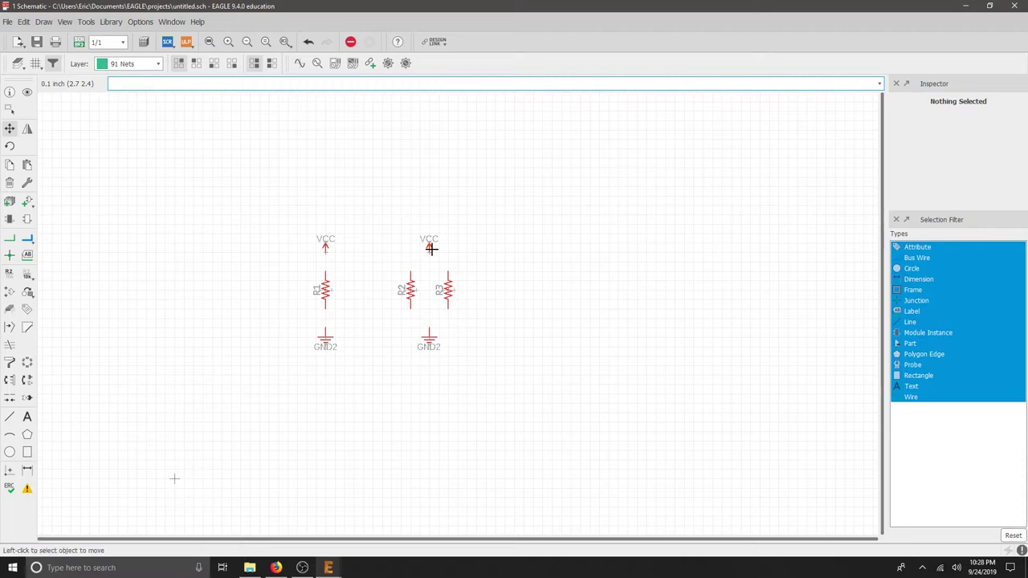
Wire R1 in series from its VCC symbol down to GND2.
click(10, 240)
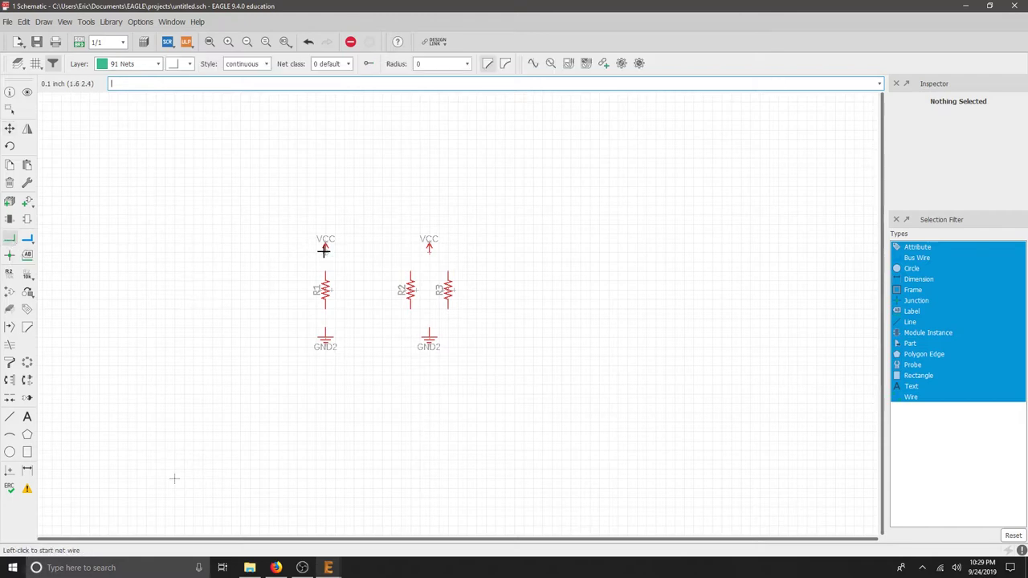
scroll(325, 251, up, 4)
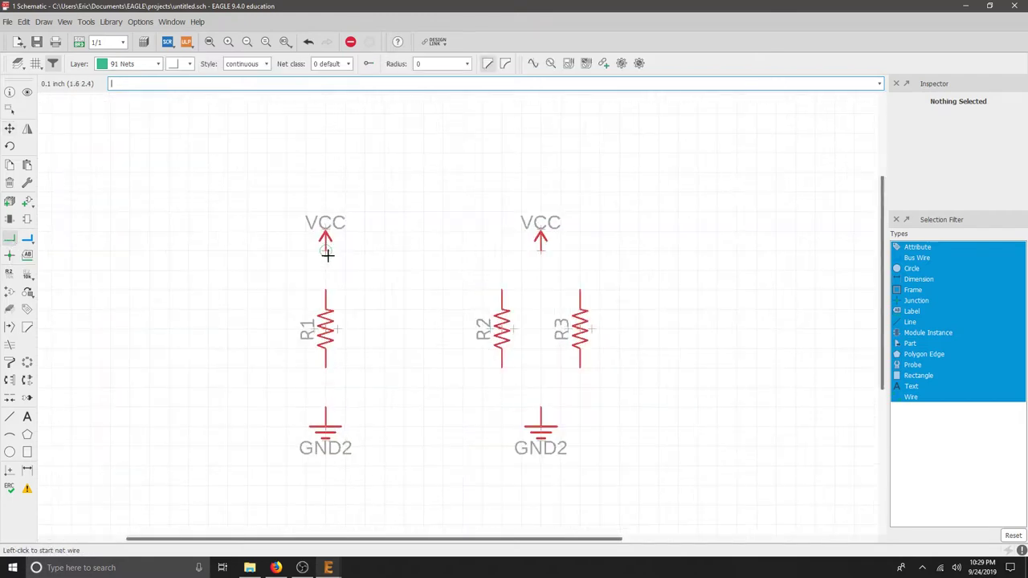
click(326, 249)
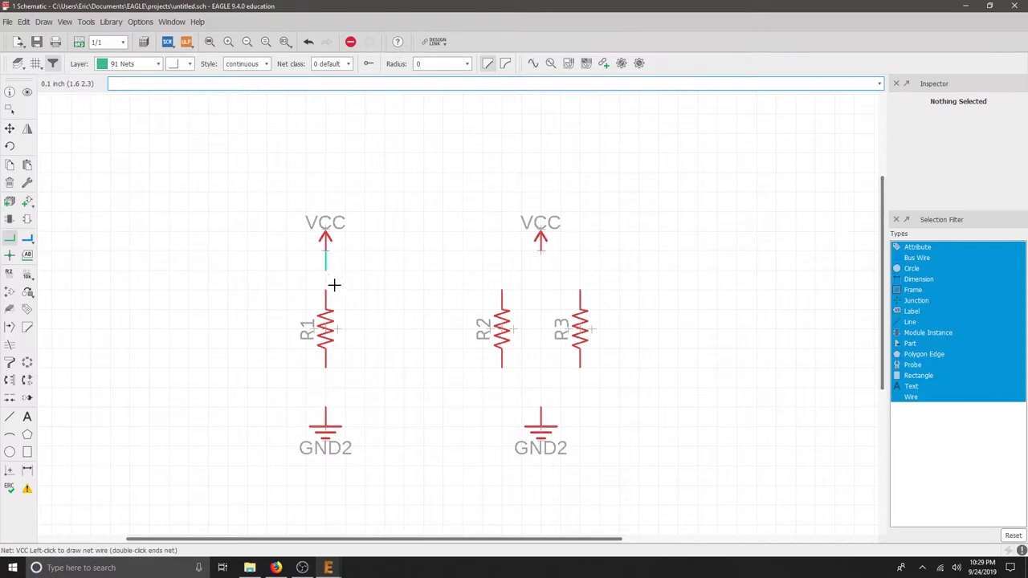
click(325, 289)
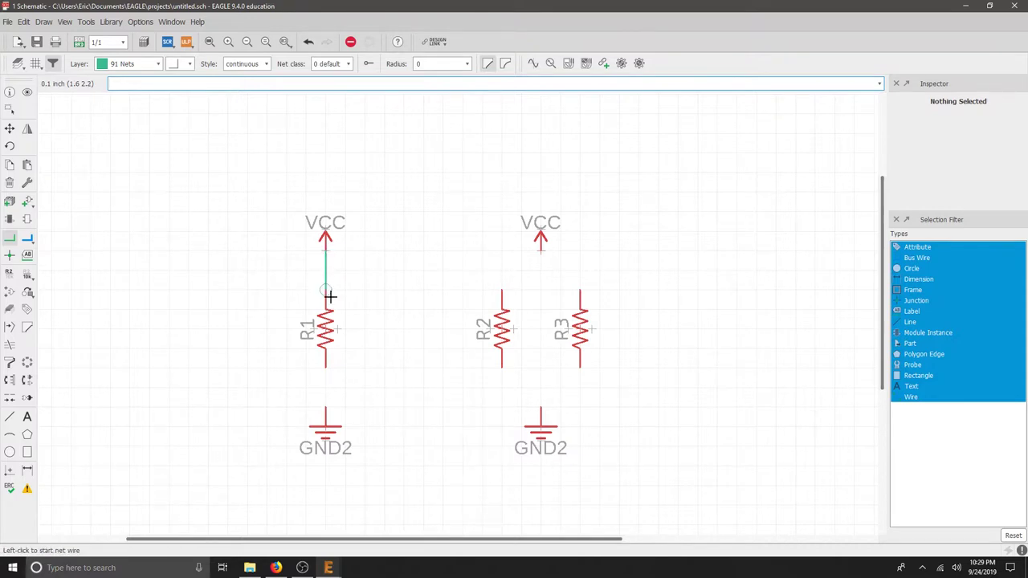
click(325, 410)
Wire R2 and R3 tops to the second VCC and bottoms to ground.
click(540, 246)
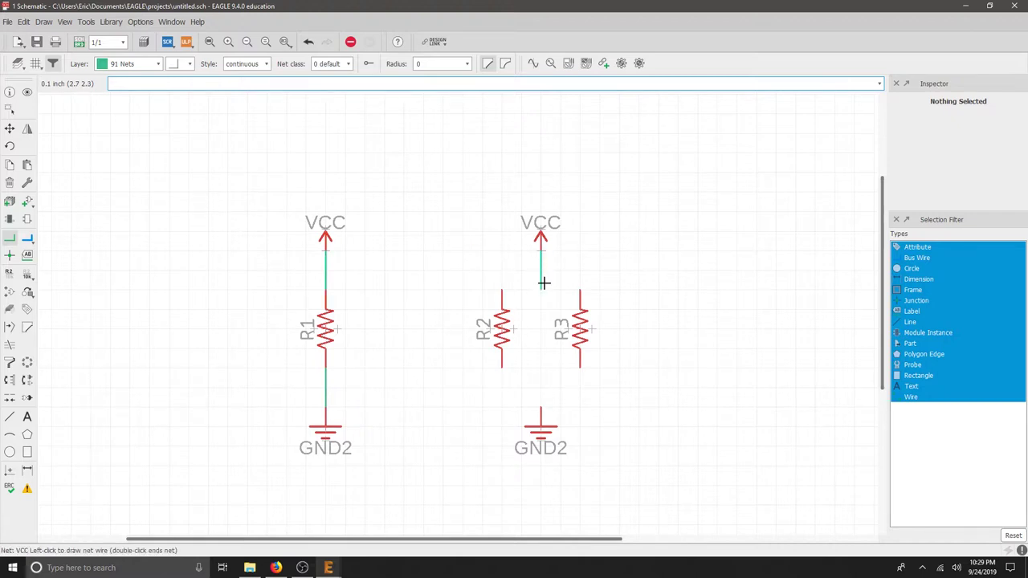
click(502, 290)
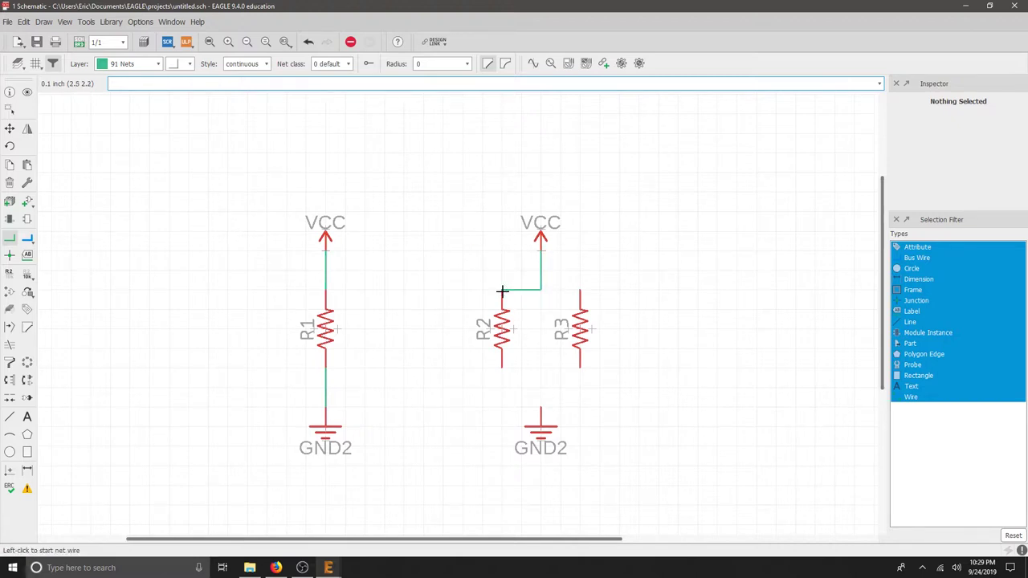
click(580, 290)
click(541, 290)
click(543, 410)
click(580, 368)
click(538, 366)
click(503, 368)
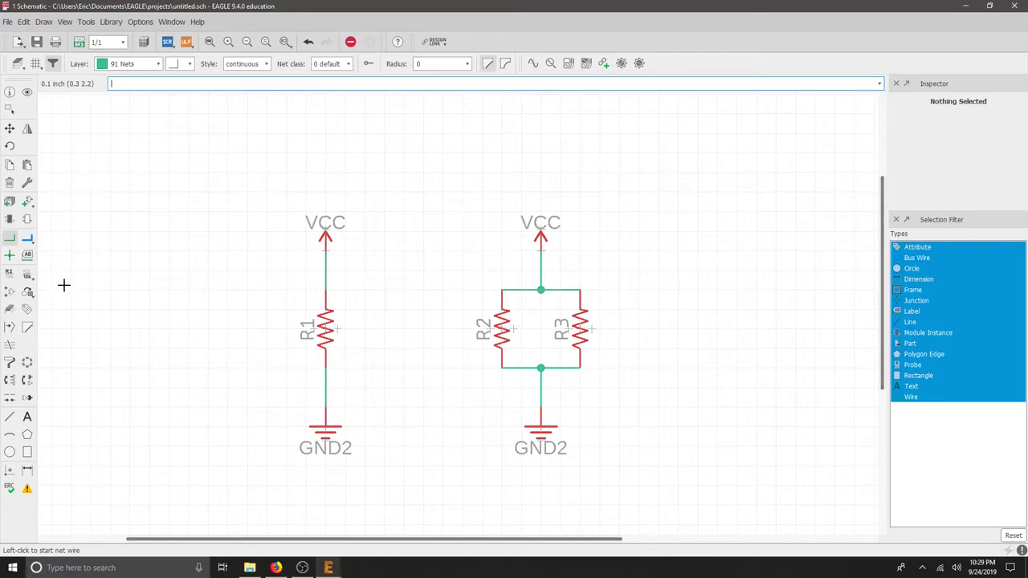
Set R1's value to 470 with the Value tool.
click(28, 276)
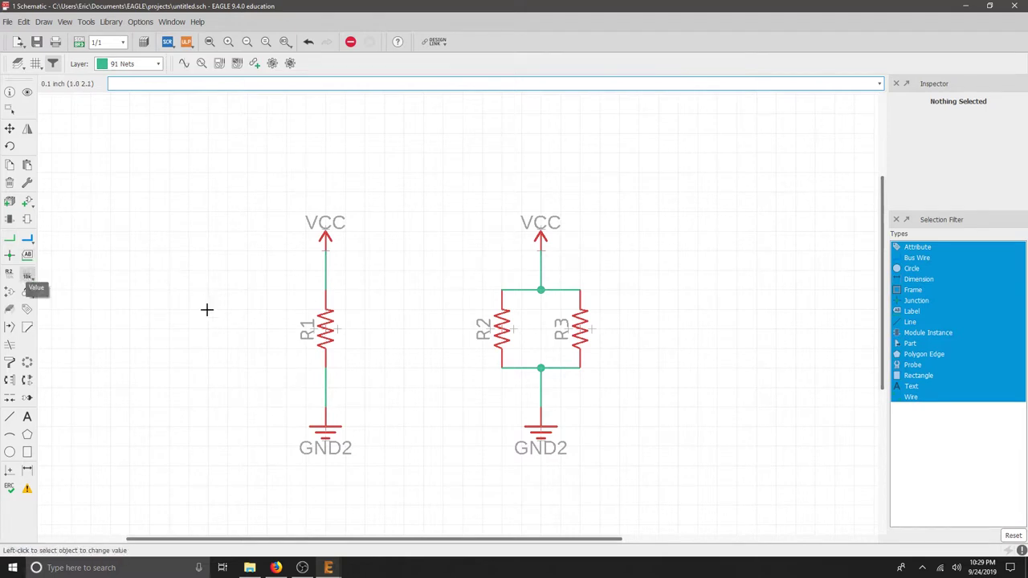
click(325, 332)
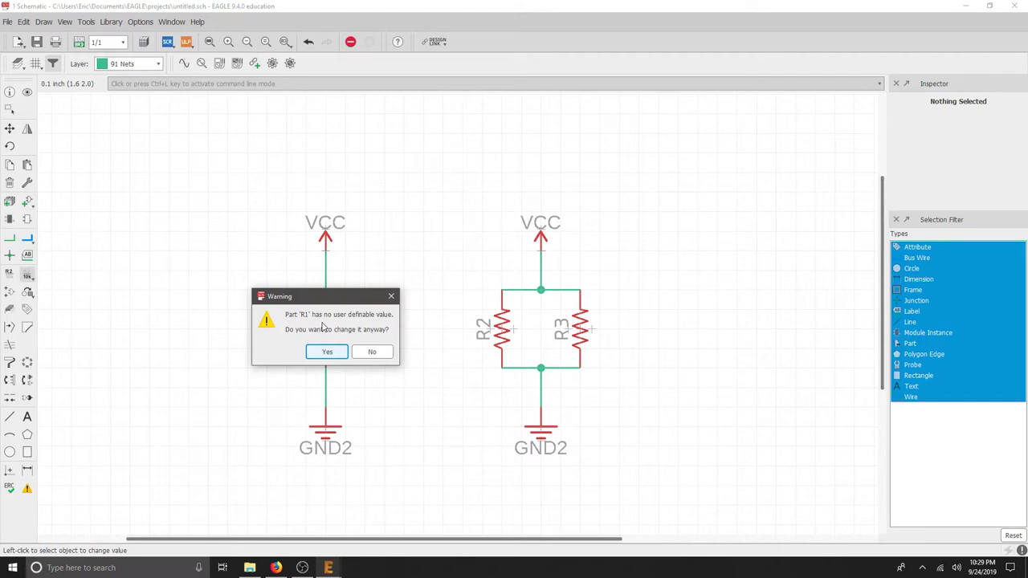
click(328, 353)
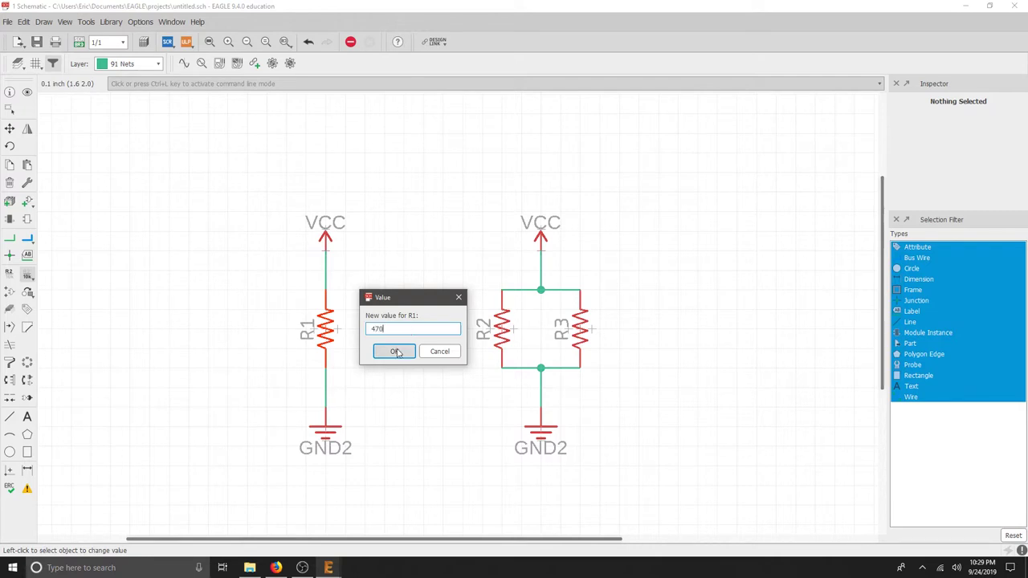
click(396, 352)
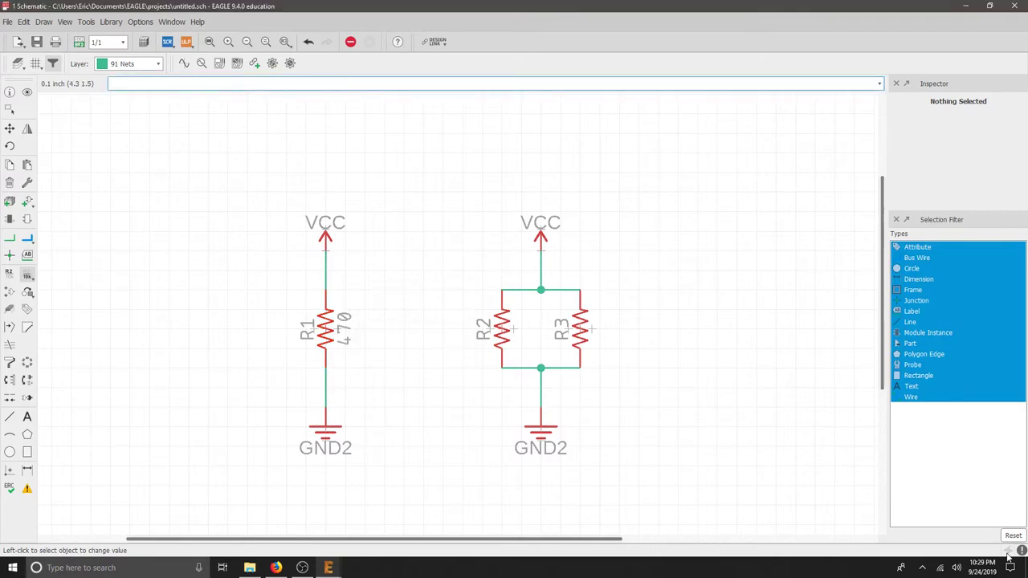
Mute the computer's speakers from the system volume control.
click(957, 568)
click(854, 544)
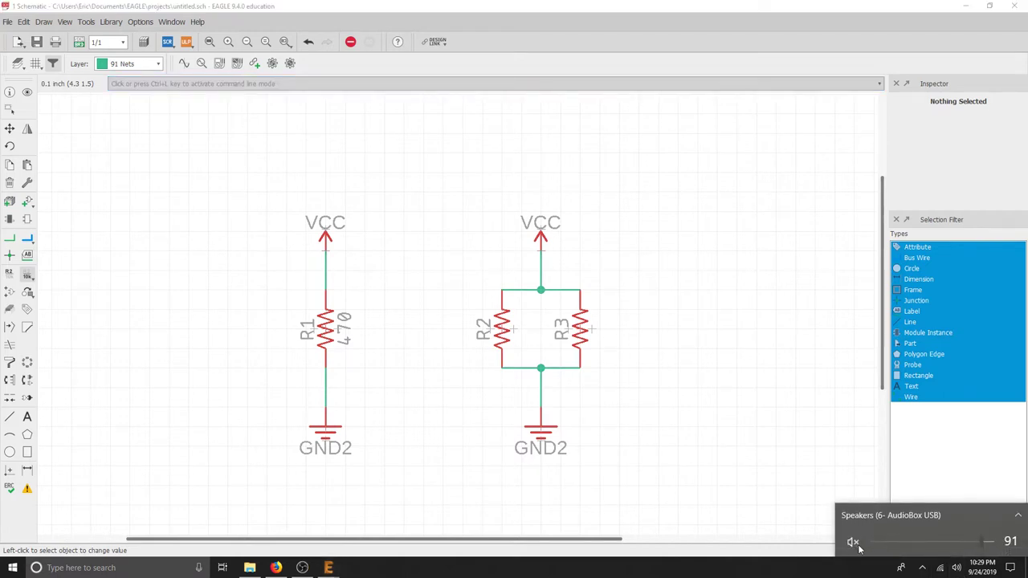
click(677, 456)
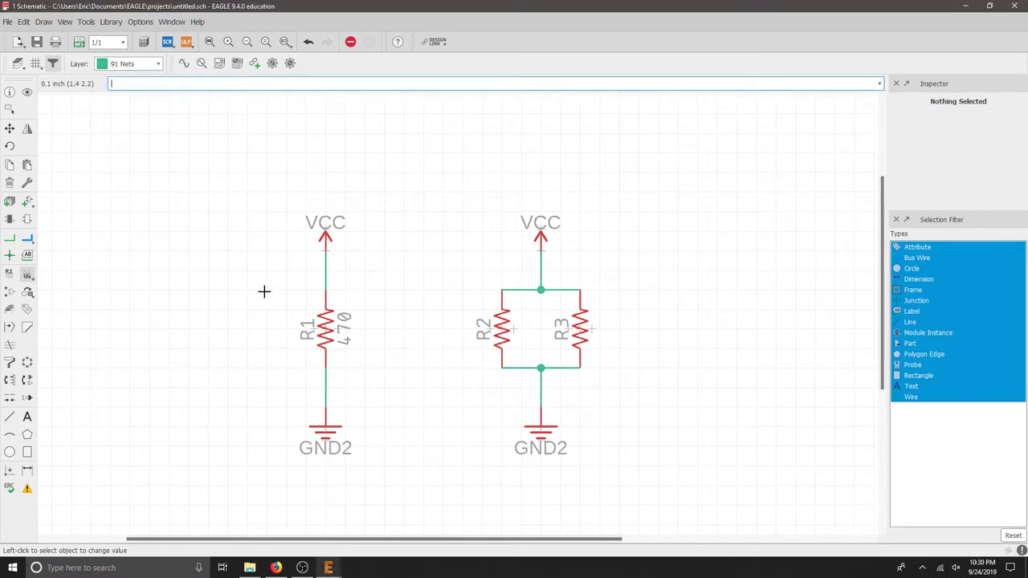
Set both R2 and R3 to 470.
click(501, 330)
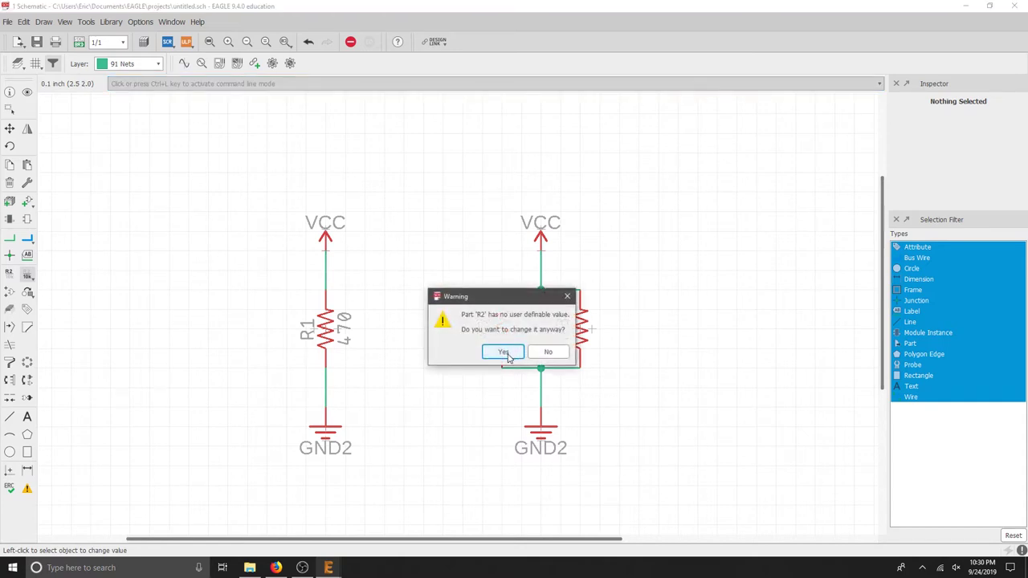
click(508, 358)
text(470)
key(Return)
click(587, 368)
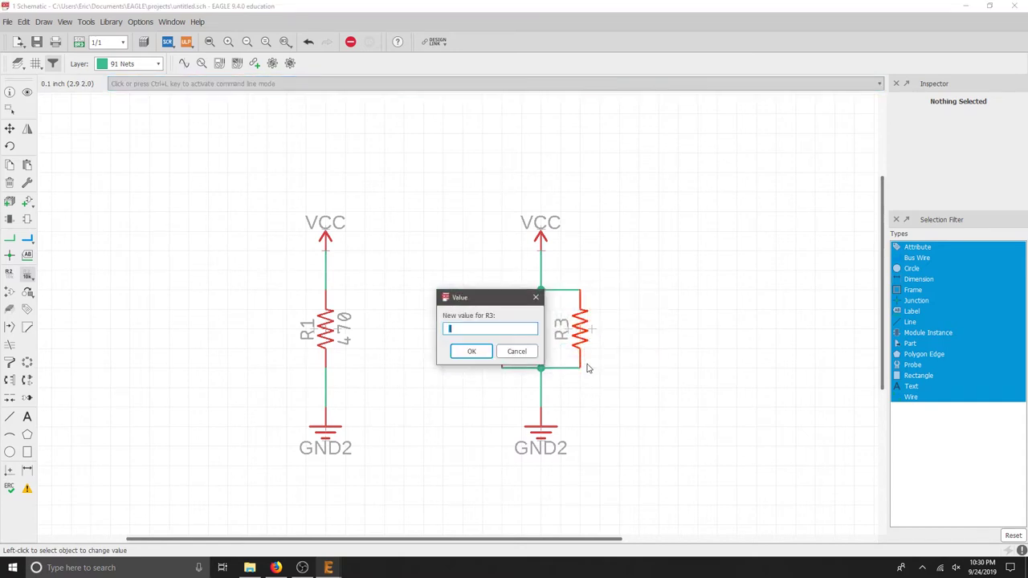
text(470)
click(466, 352)
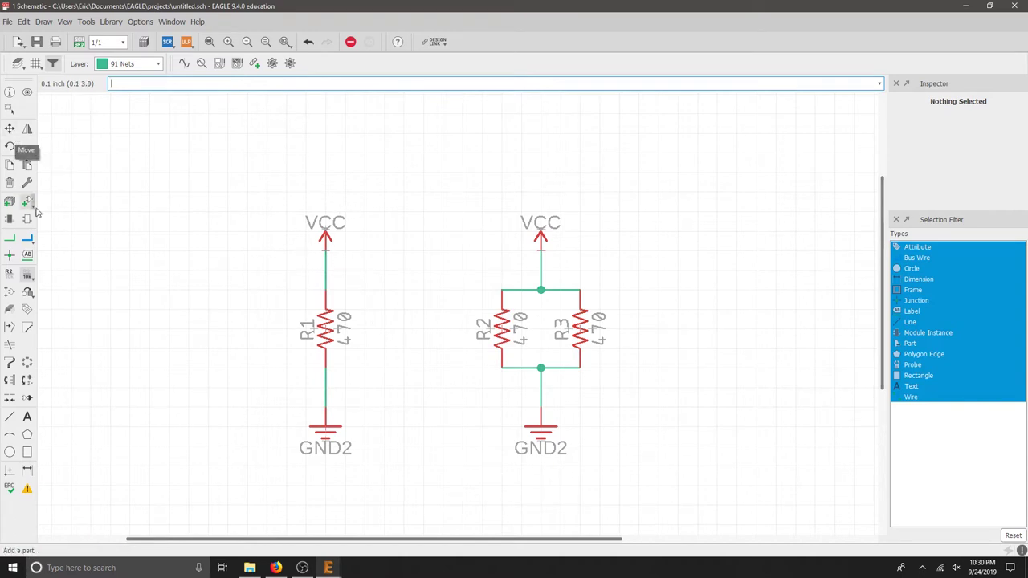
Change both VCC supply symbols' value to 5V.
click(326, 256)
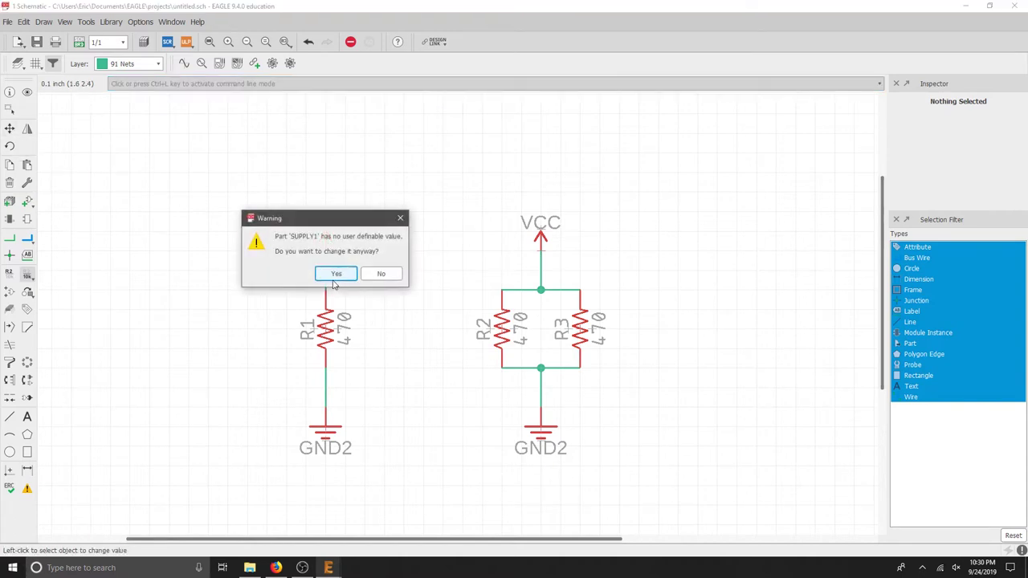
click(335, 273)
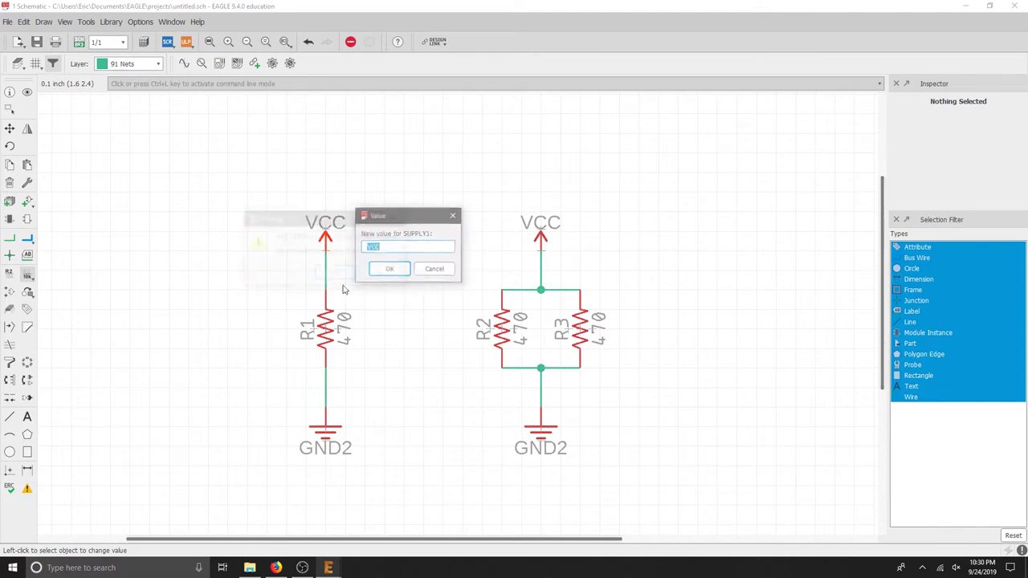
text(5V)
click(390, 269)
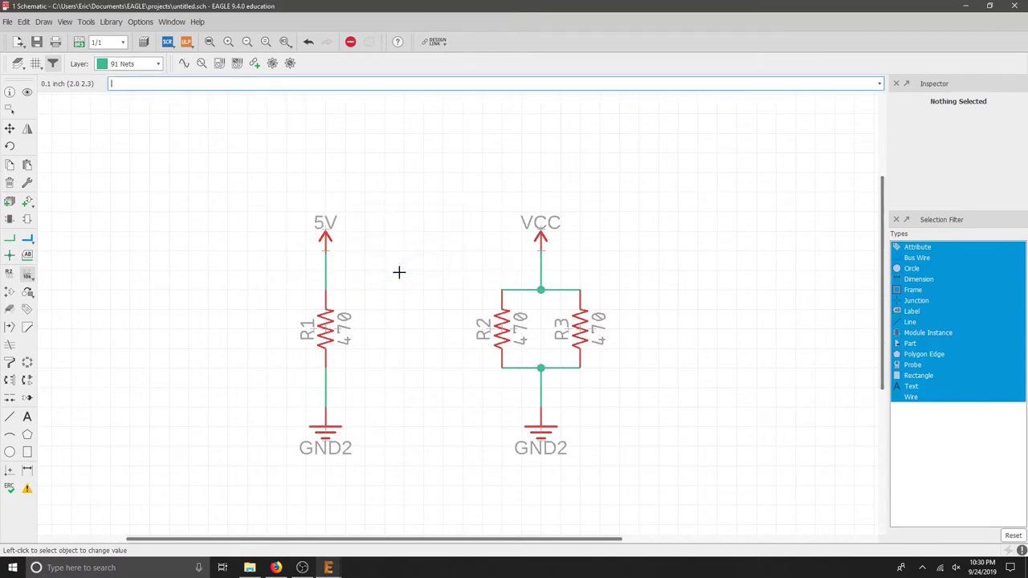
click(538, 253)
click(553, 275)
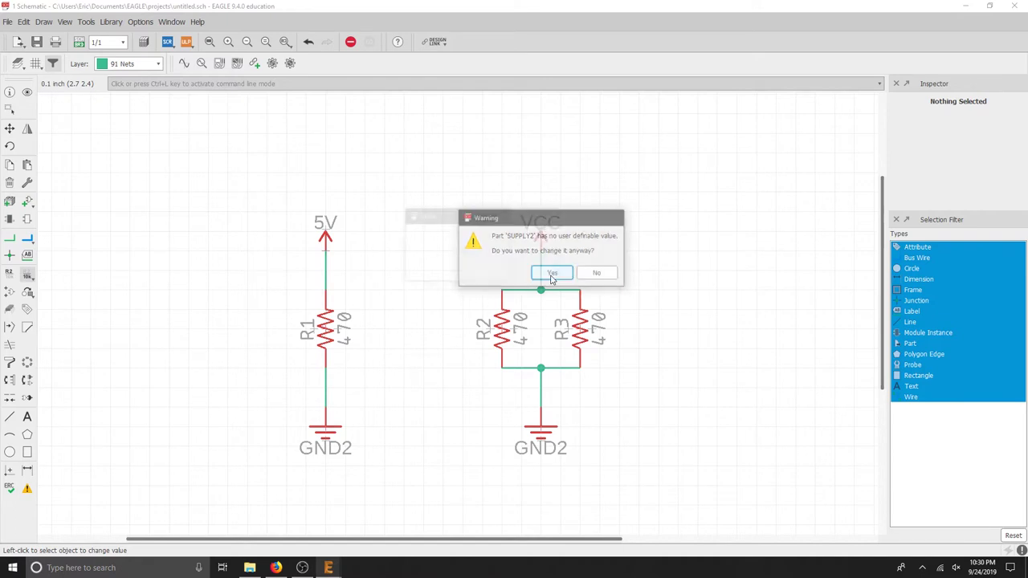
text(5)
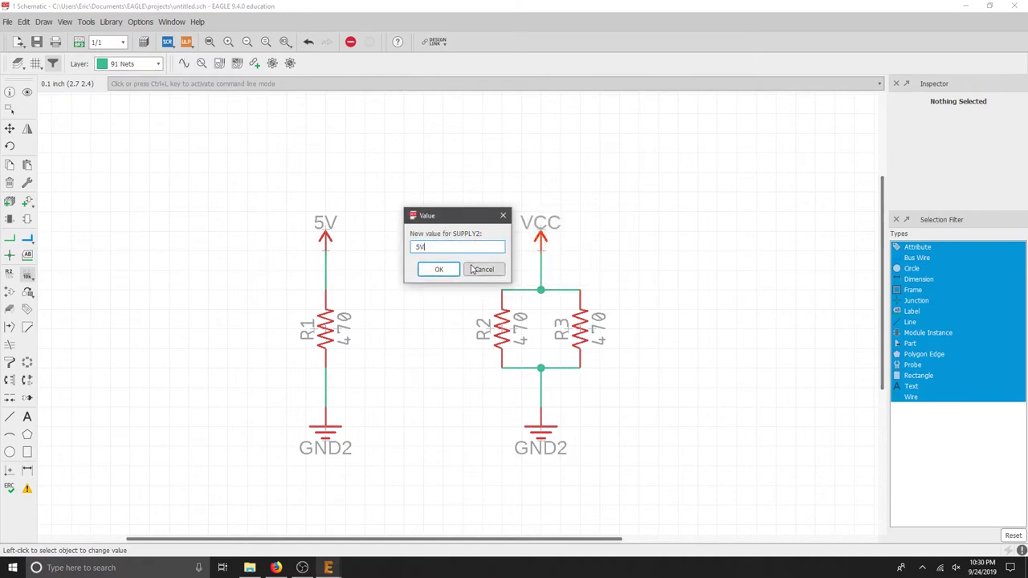
text(V)
click(437, 269)
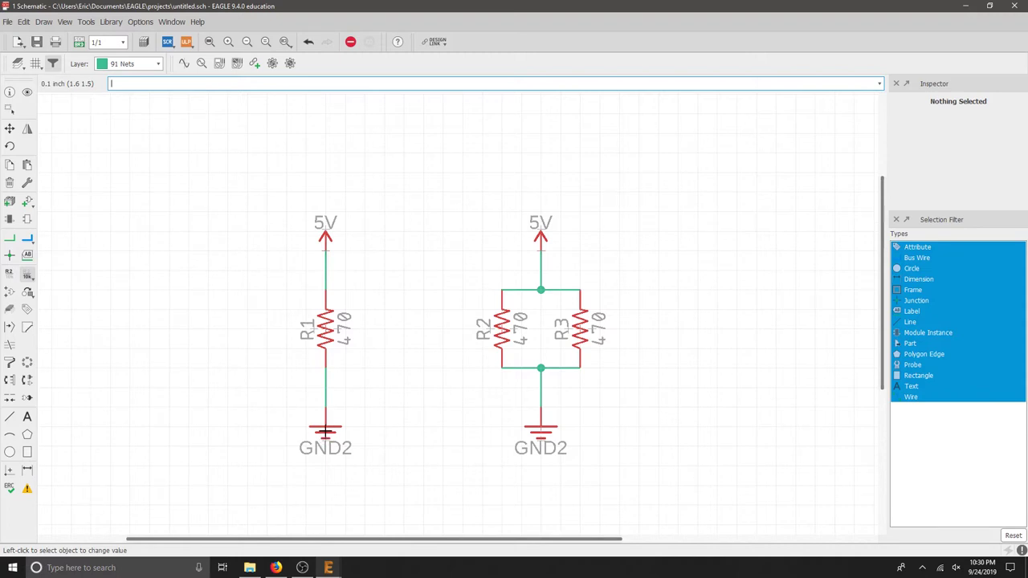
Rename both GND2 ground symbols to GND.
click(325, 432)
click(335, 449)
click(401, 417)
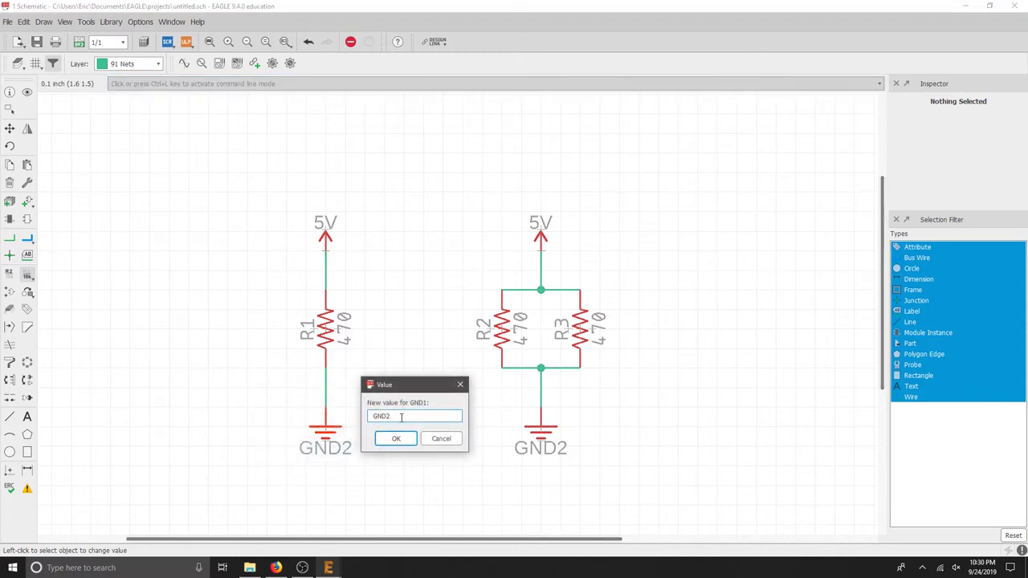
key(BackSpace)
click(397, 438)
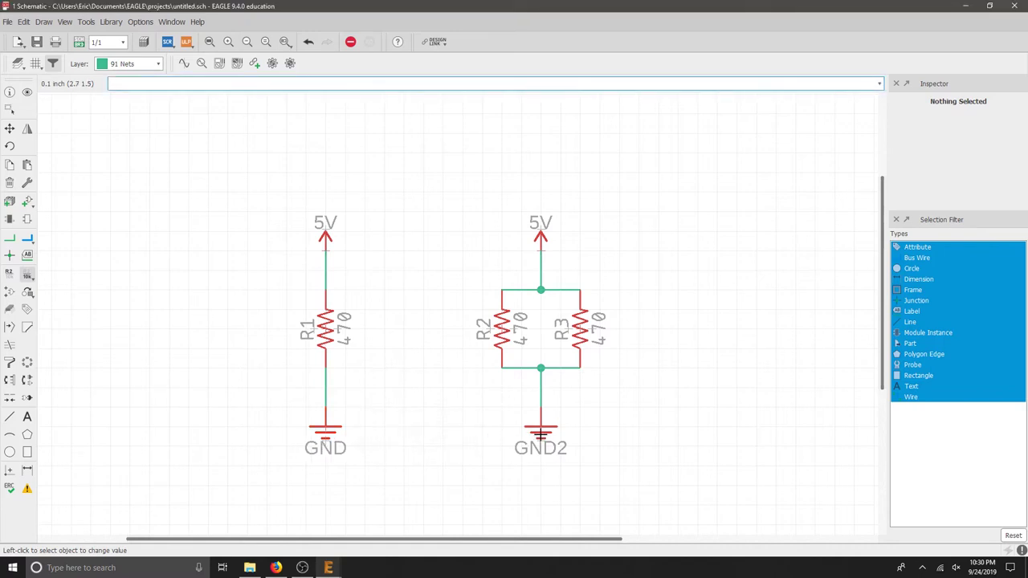
click(541, 427)
click(546, 449)
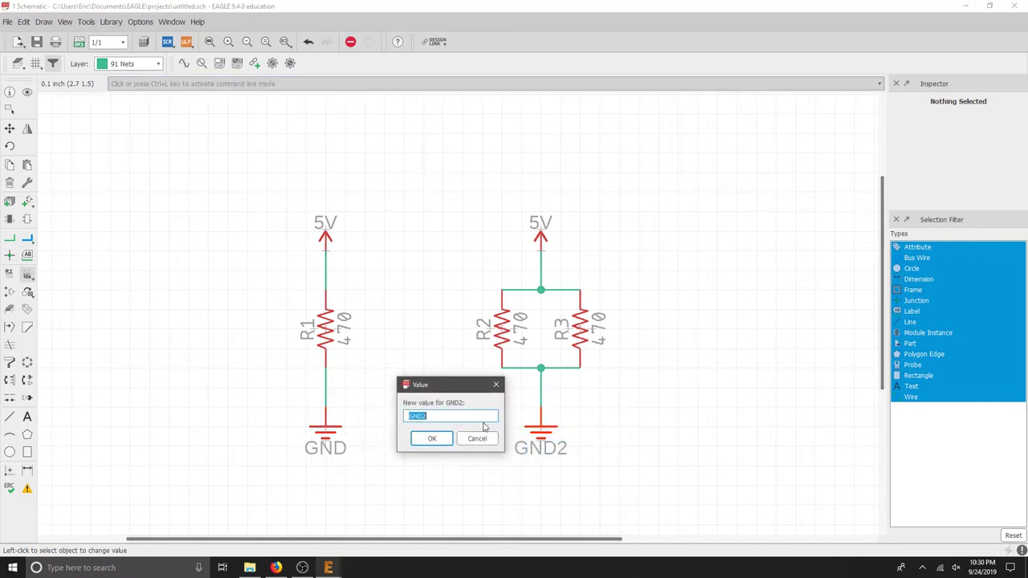
click(482, 421)
key(BackSpace)
click(430, 439)
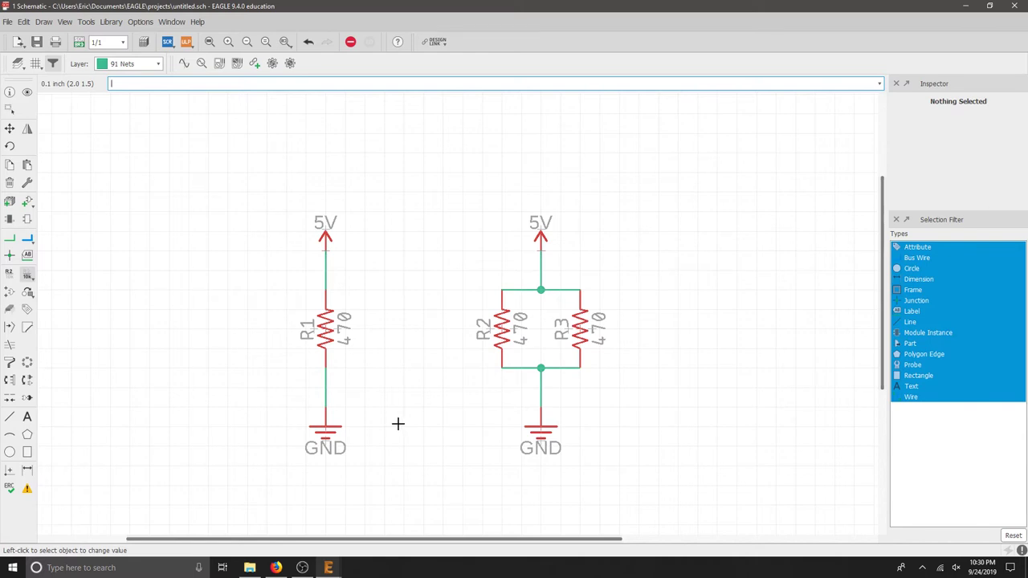
Save the untitled schematic under the new name wk2test.sch in the EAGLE projects folder.
click(8, 21)
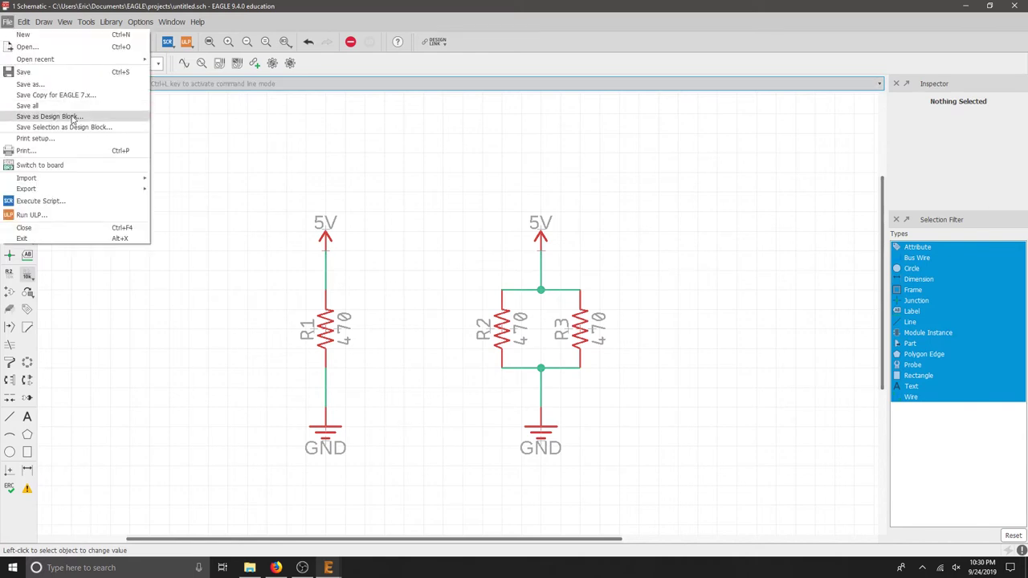
click(31, 84)
text(wk2)
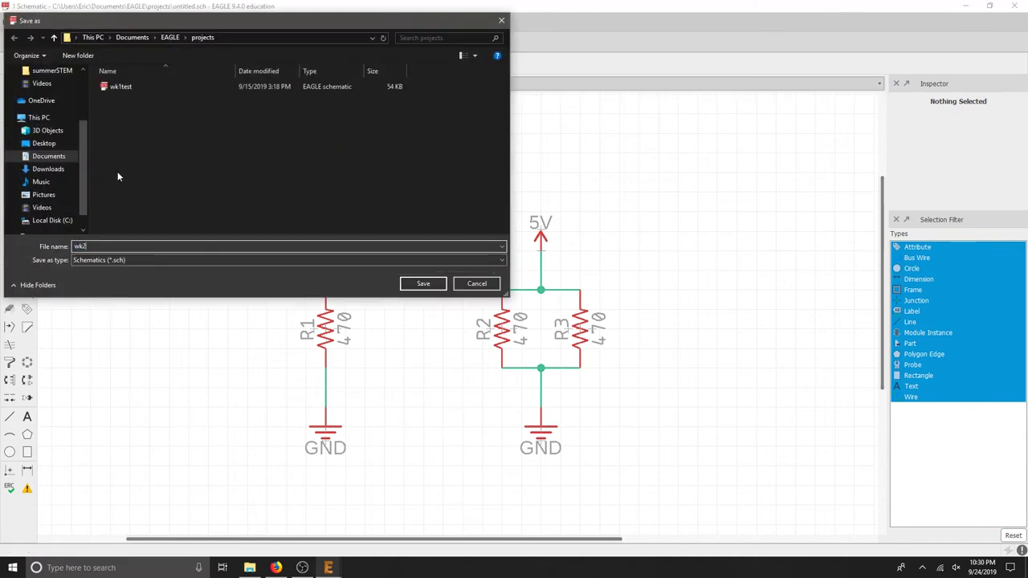
text(test)
key(Return)
scroll(454, 428, down, 1)
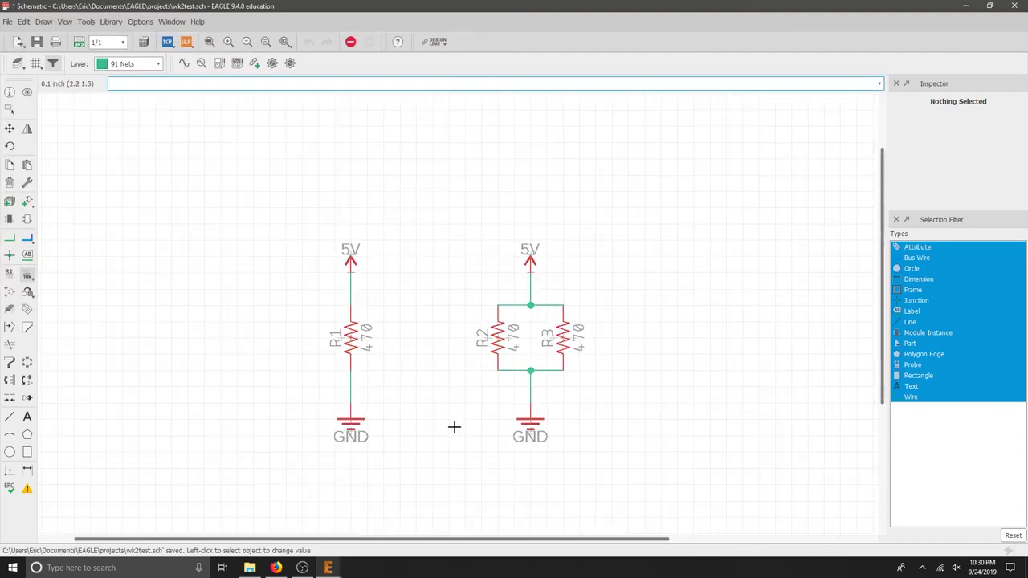
scroll(454, 433, up, 5)
scroll(434, 378, down, 3)
scroll(433, 364, up, 1)
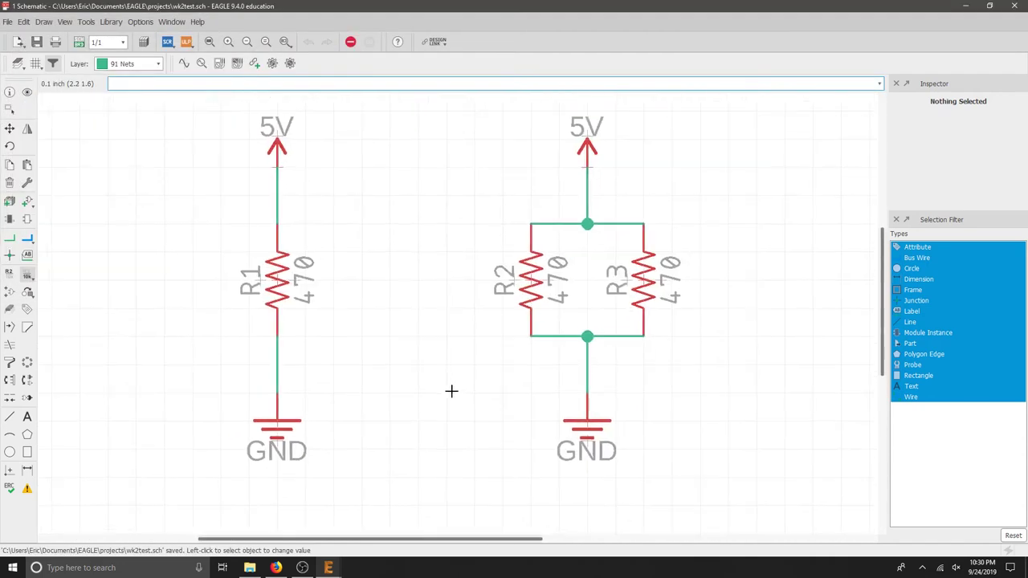
Export the schematic image at 300 dpi resolution as test.png on the Desktop.
click(8, 22)
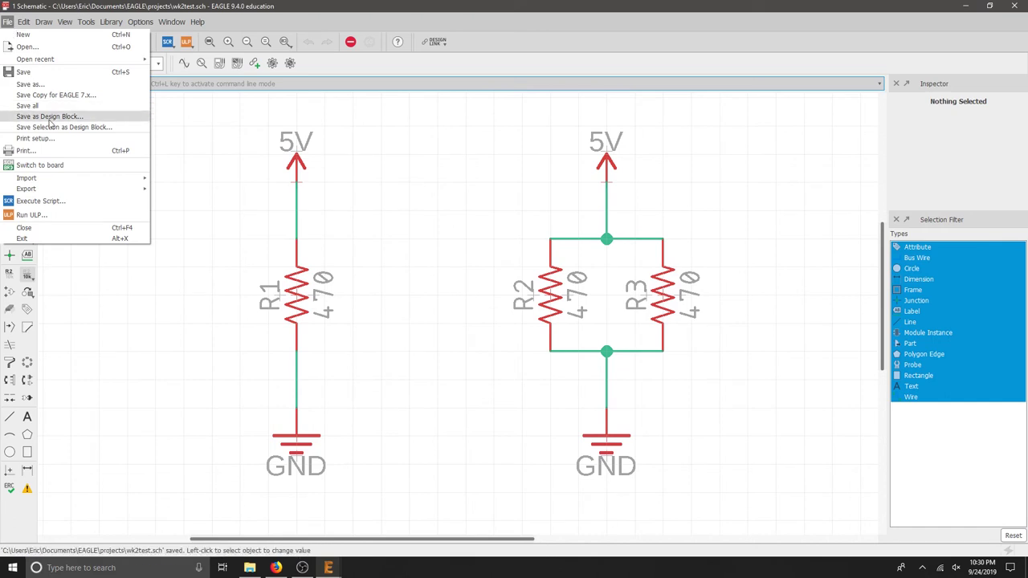
mouse_move(98, 193)
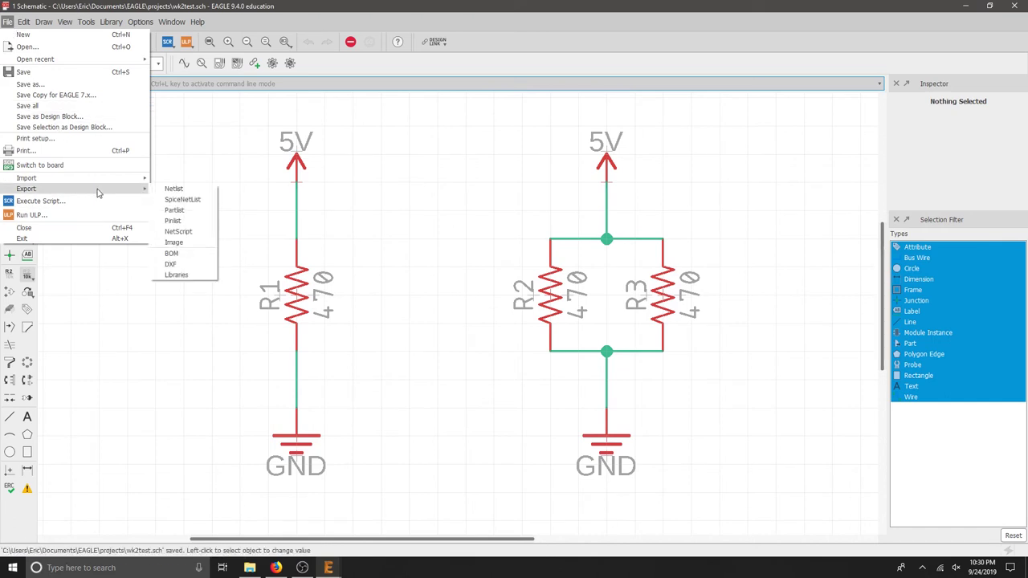
click(186, 243)
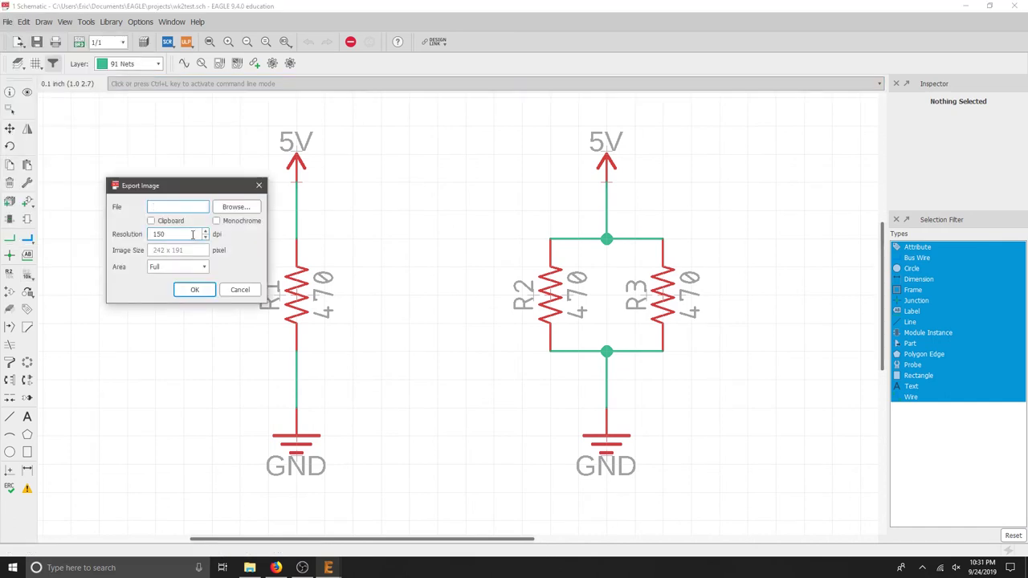
drag(172, 234, 95, 239)
text(300)
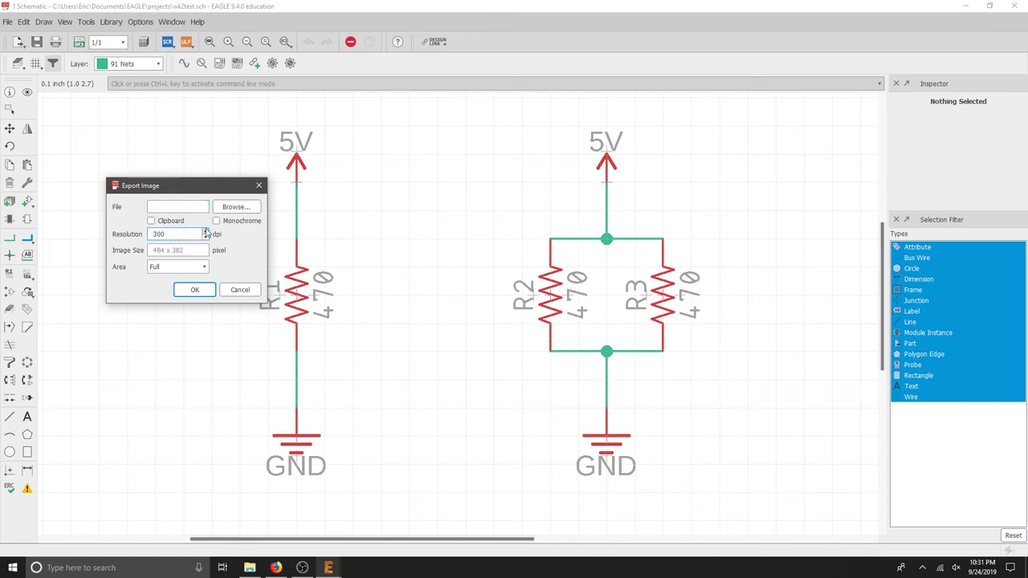
click(237, 208)
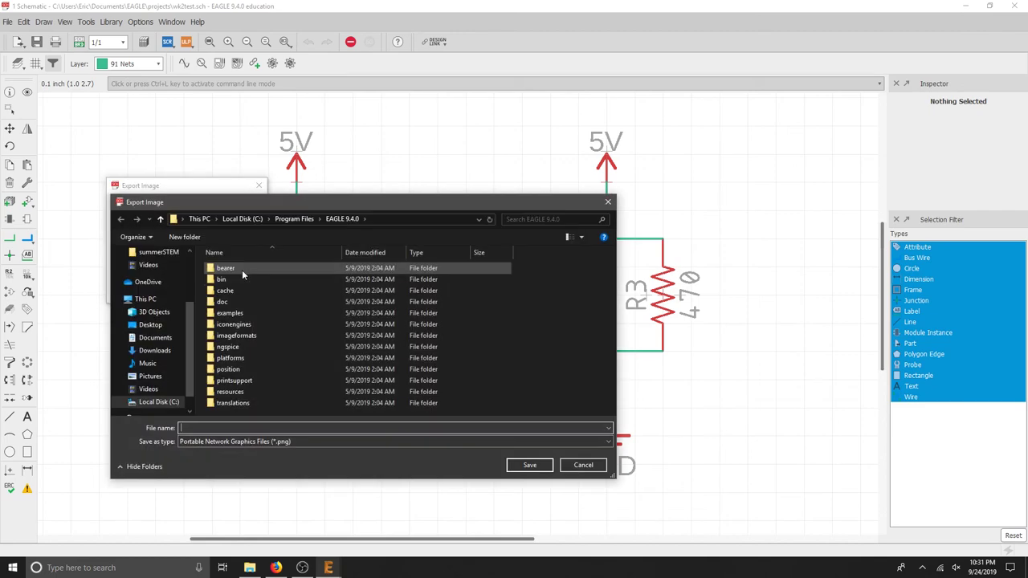
click(151, 325)
click(321, 429)
text(test)
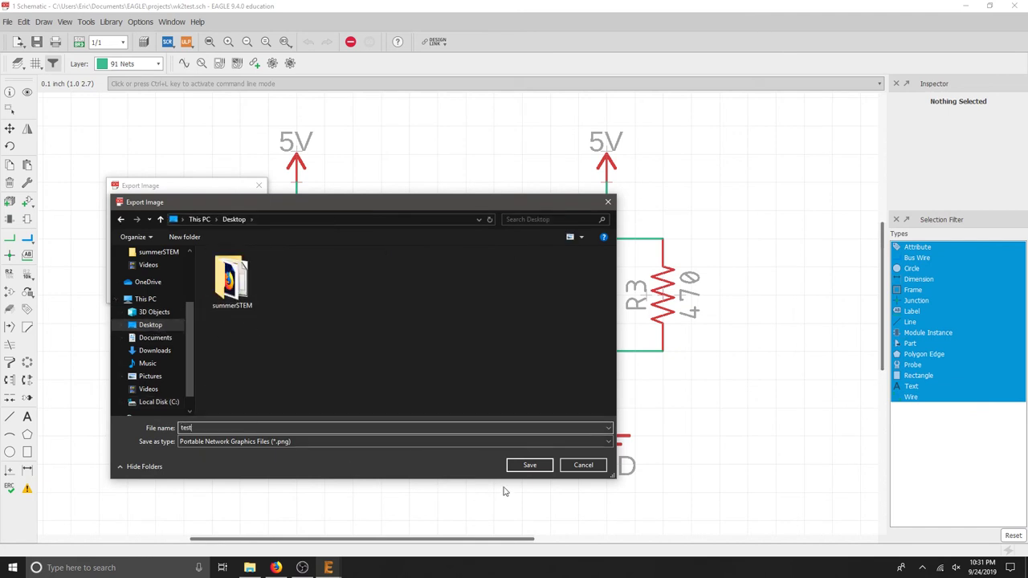
click(529, 465)
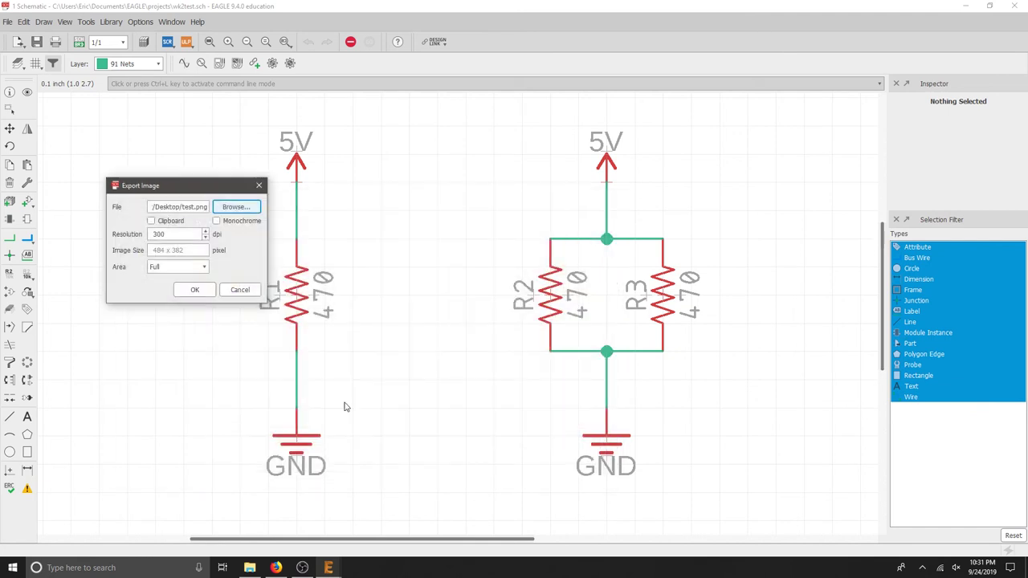
click(194, 289)
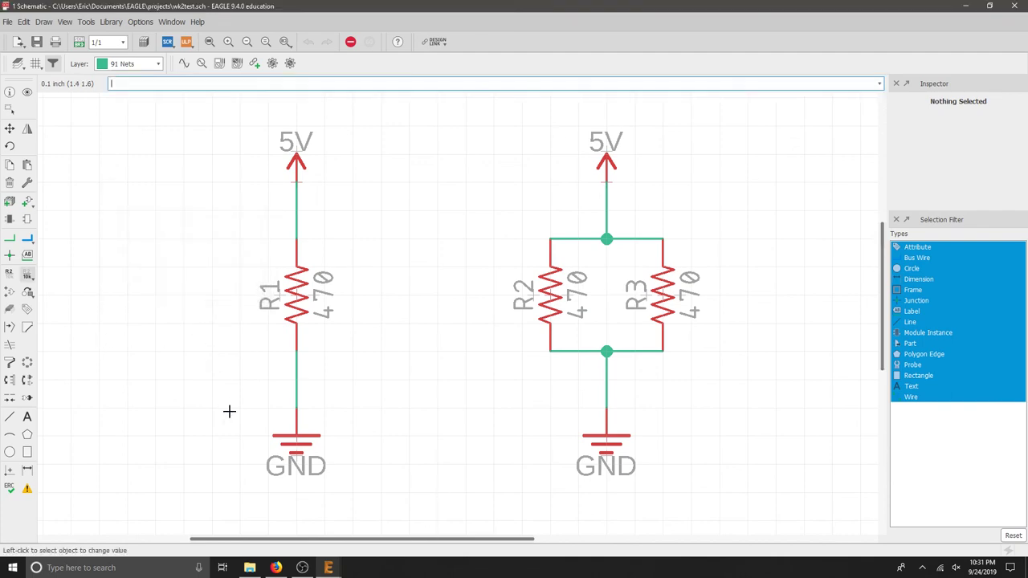
Locate the exported test.png on the Desktop in File Explorer and bring up its options menu.
click(250, 568)
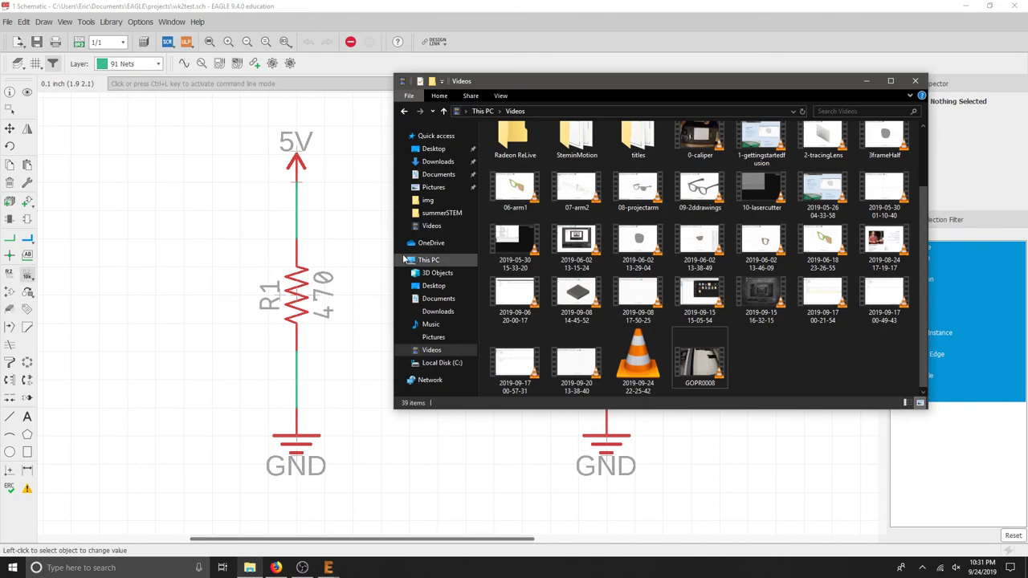
click(435, 149)
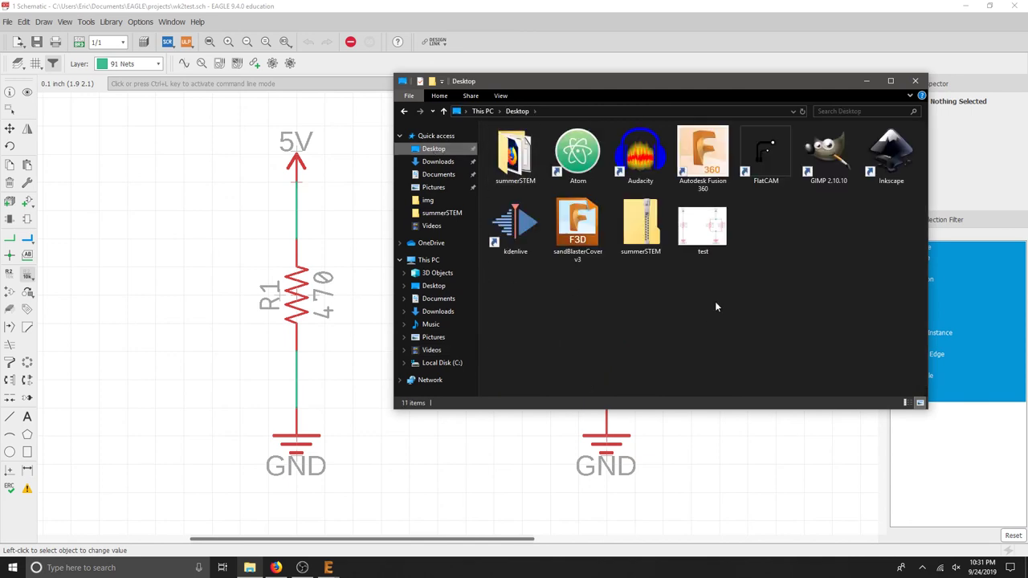
click(707, 234)
right_click(707, 234)
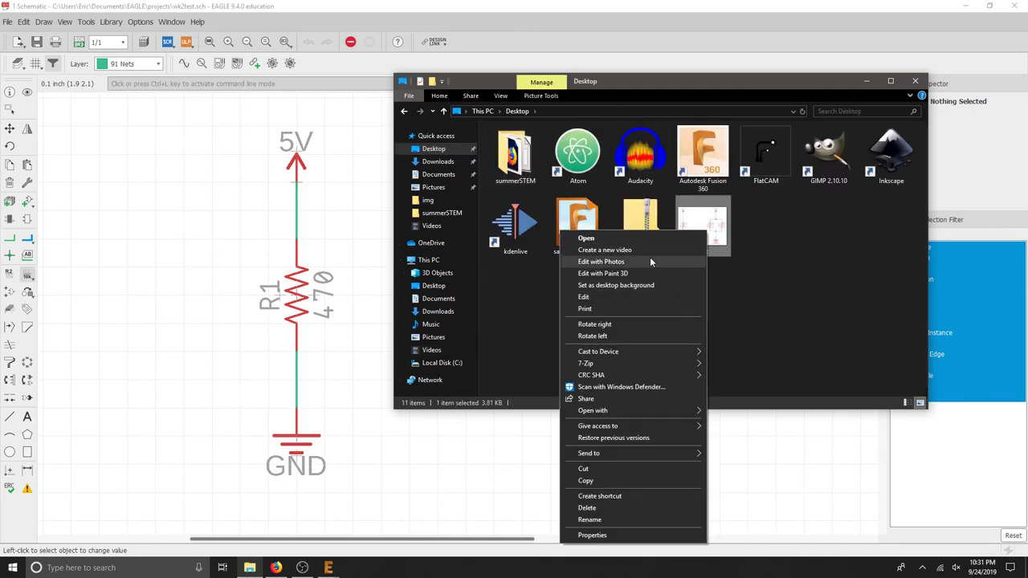